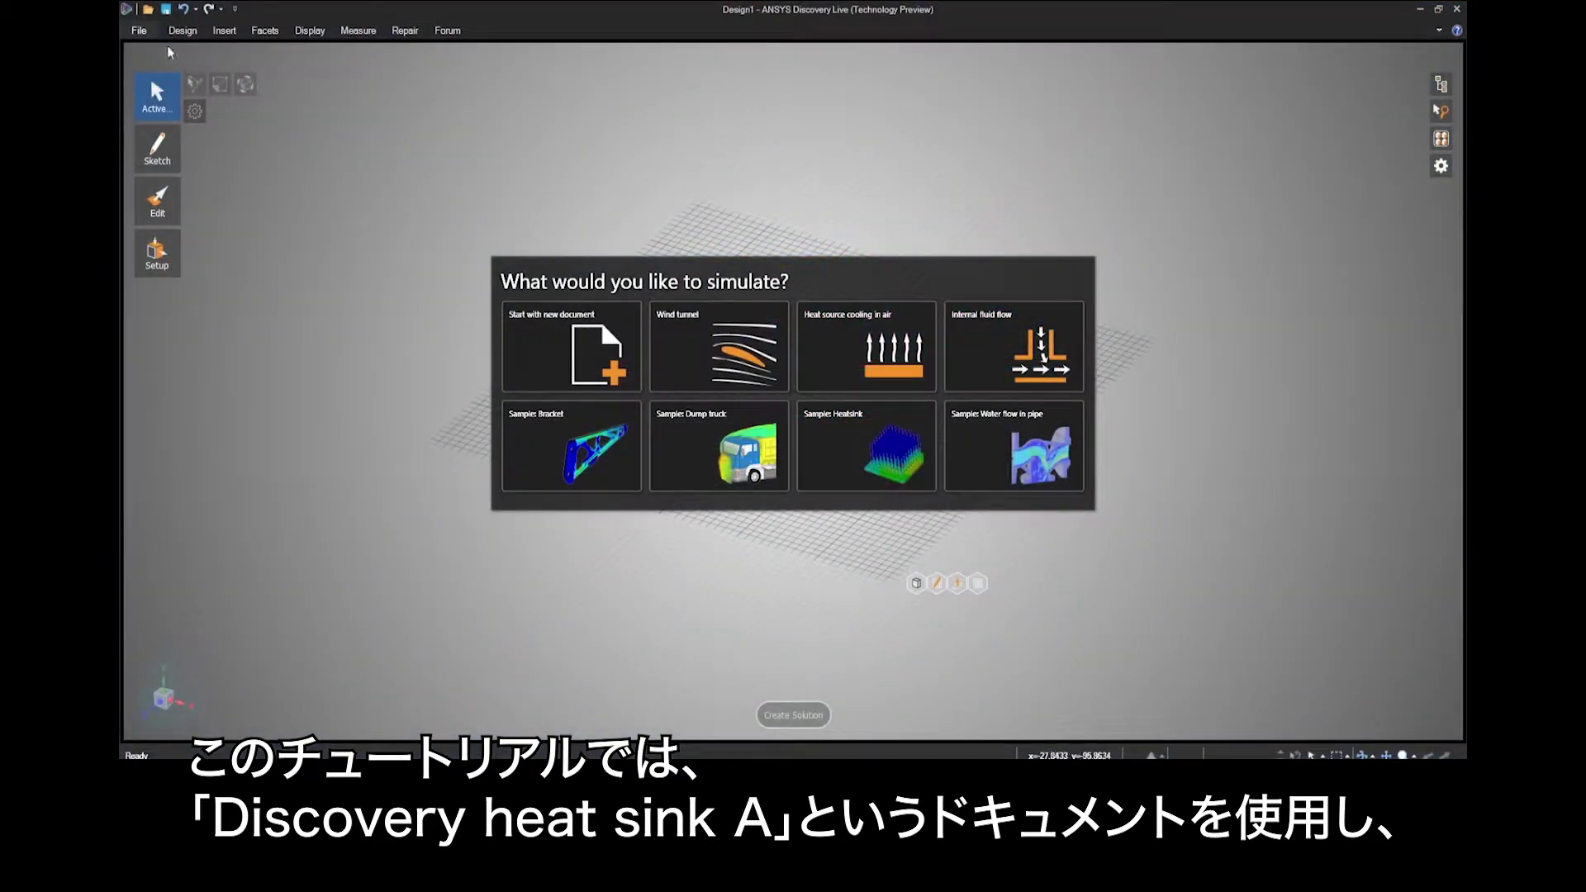
Step: Open Discovery heat sink A.scdoc from the recent documents
click(139, 30)
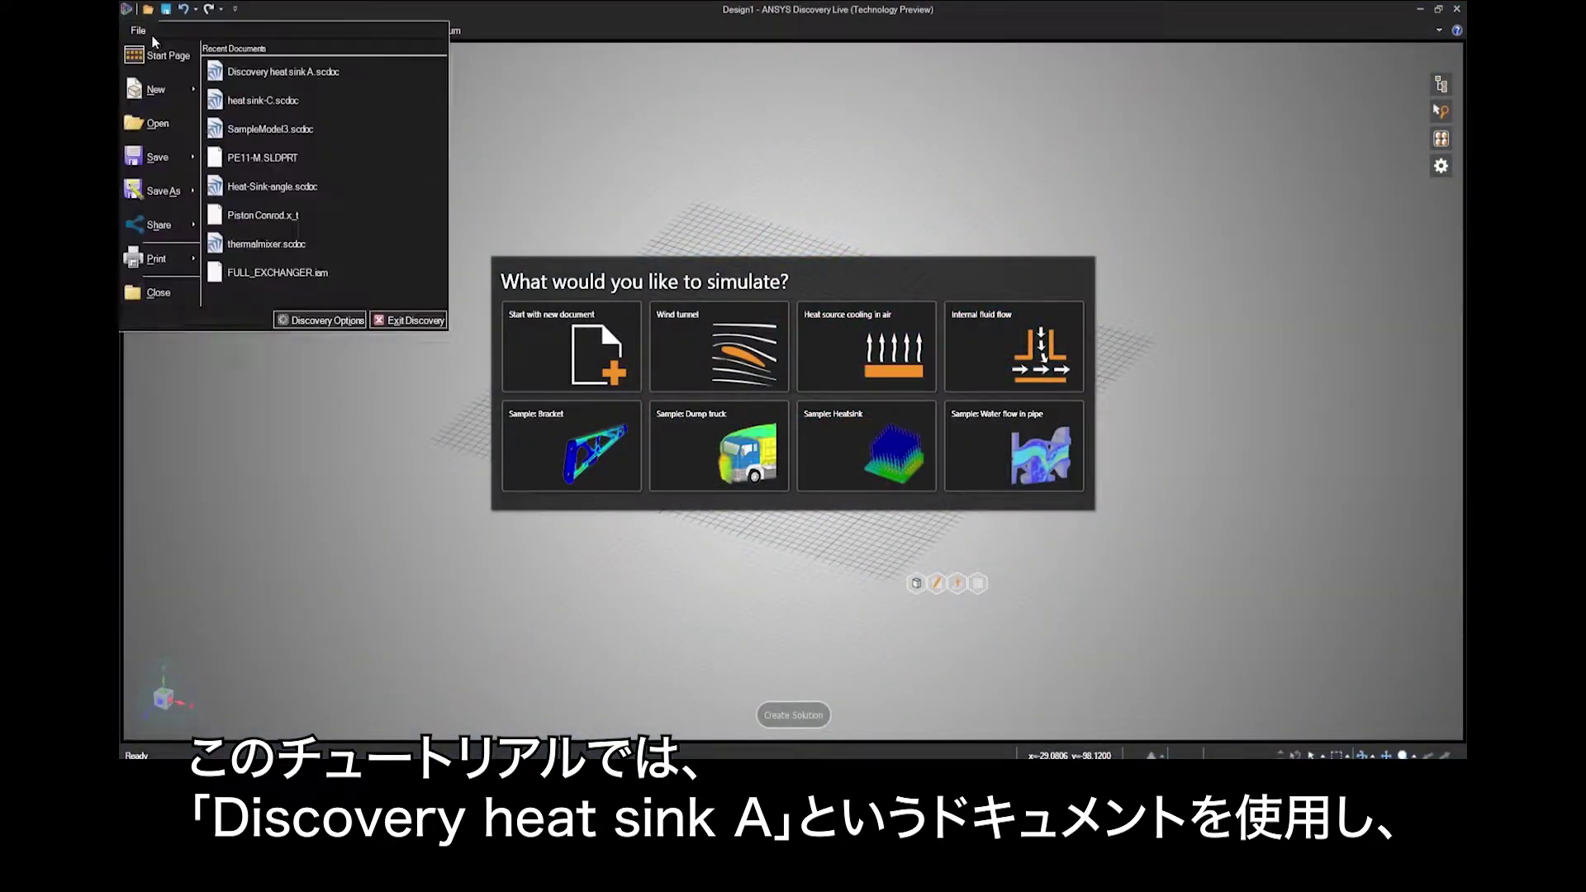
click(329, 72)
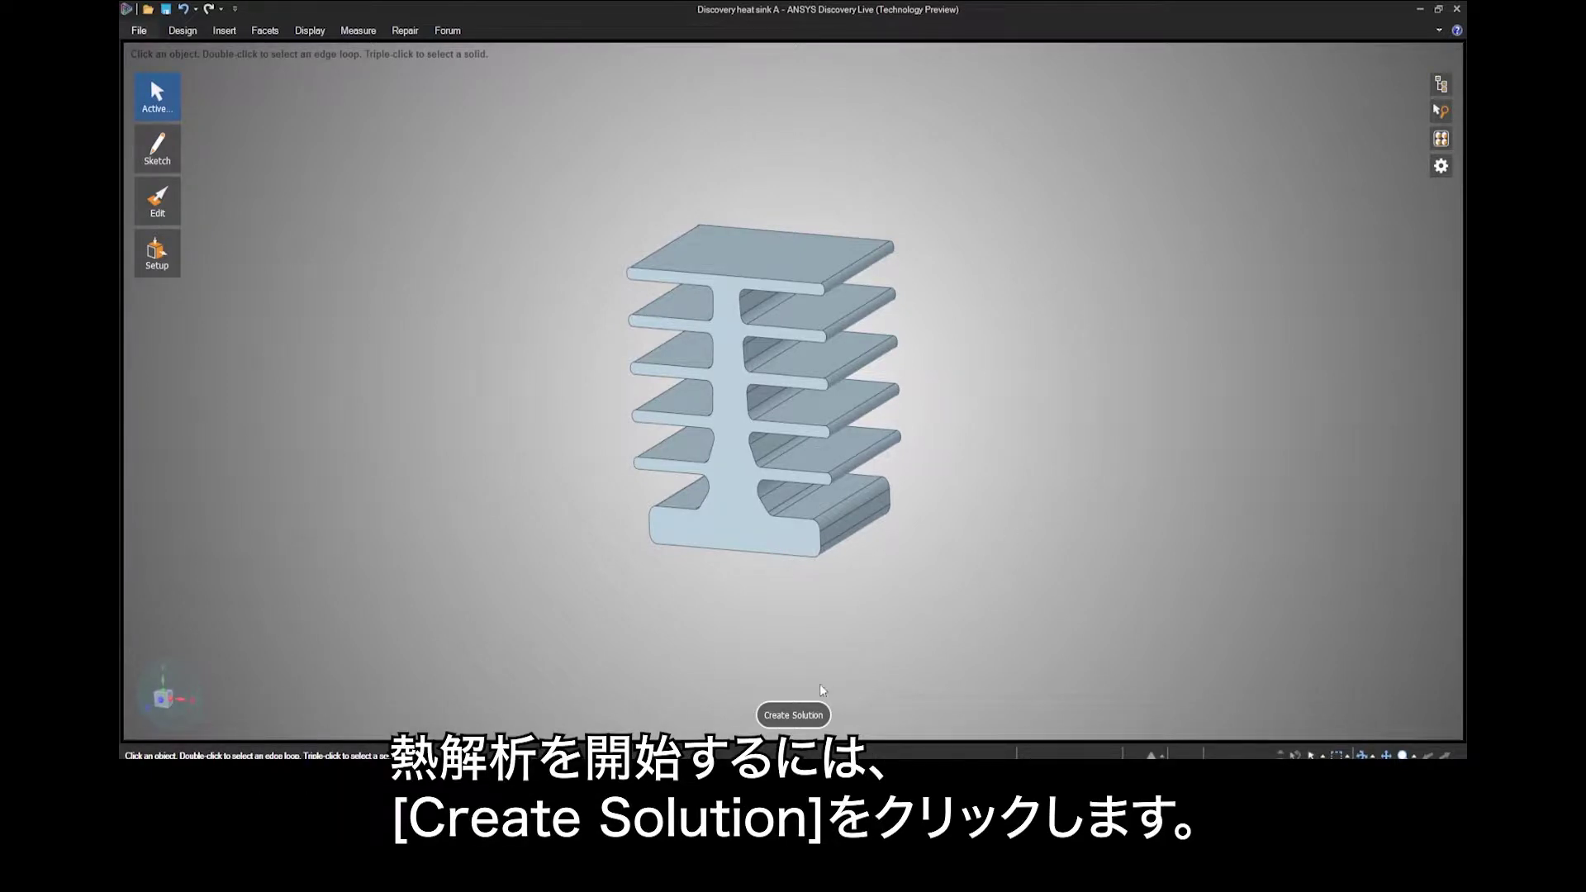
Step: Create an Aluminum static thermal study and orbit to the heat sink's bottom face
click(805, 715)
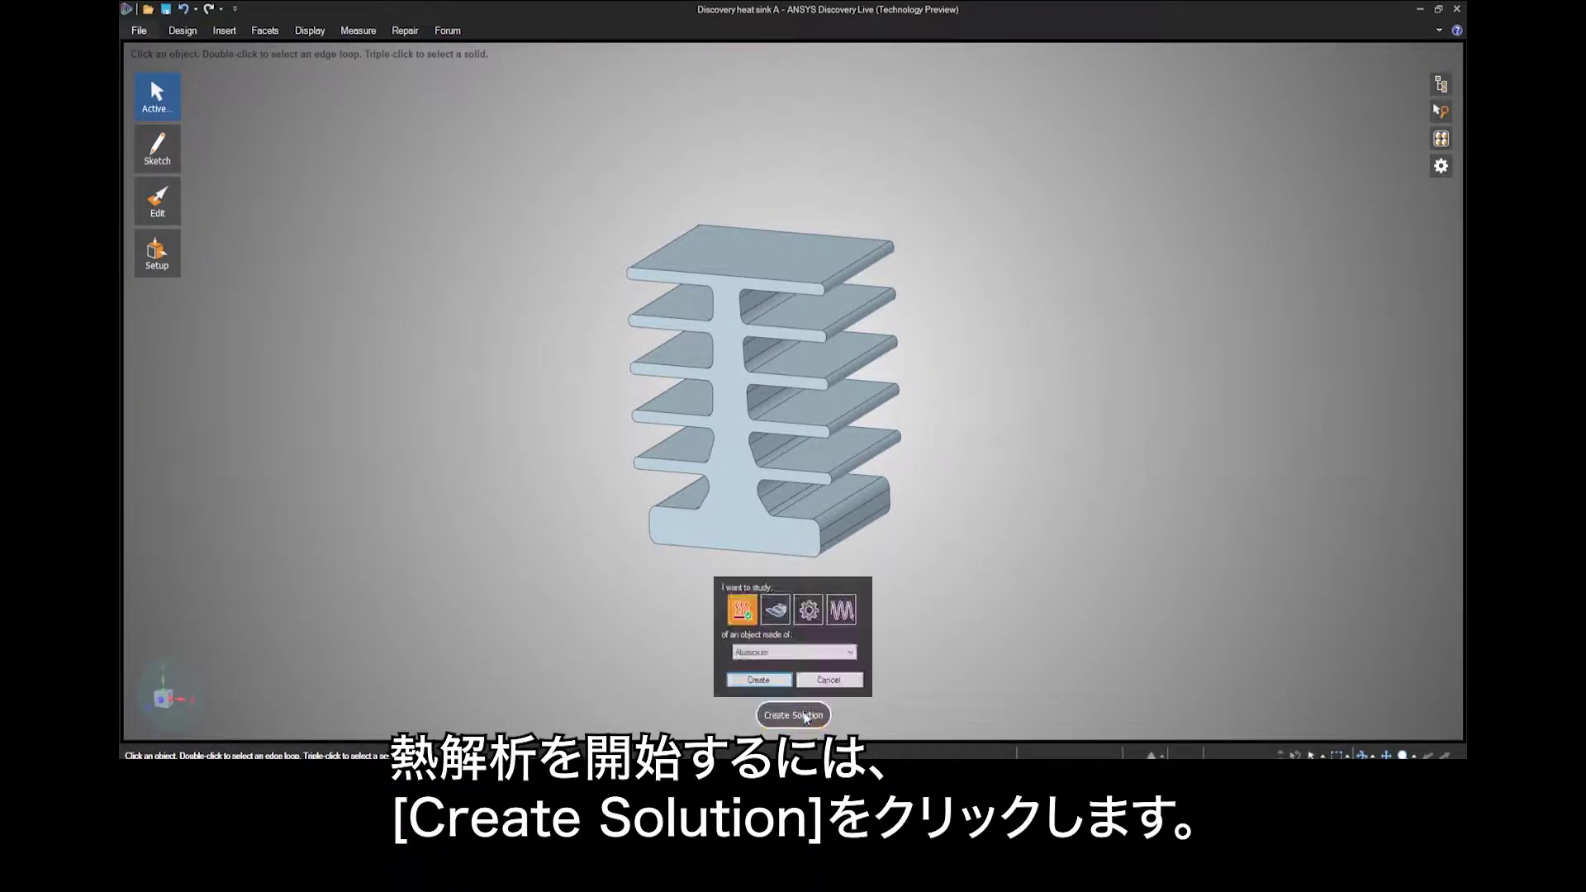
click(770, 681)
middle_drag(913, 609, 849, 515)
Step: Apply a 40 W heat flow to the heat sink's bottom face
click(809, 518)
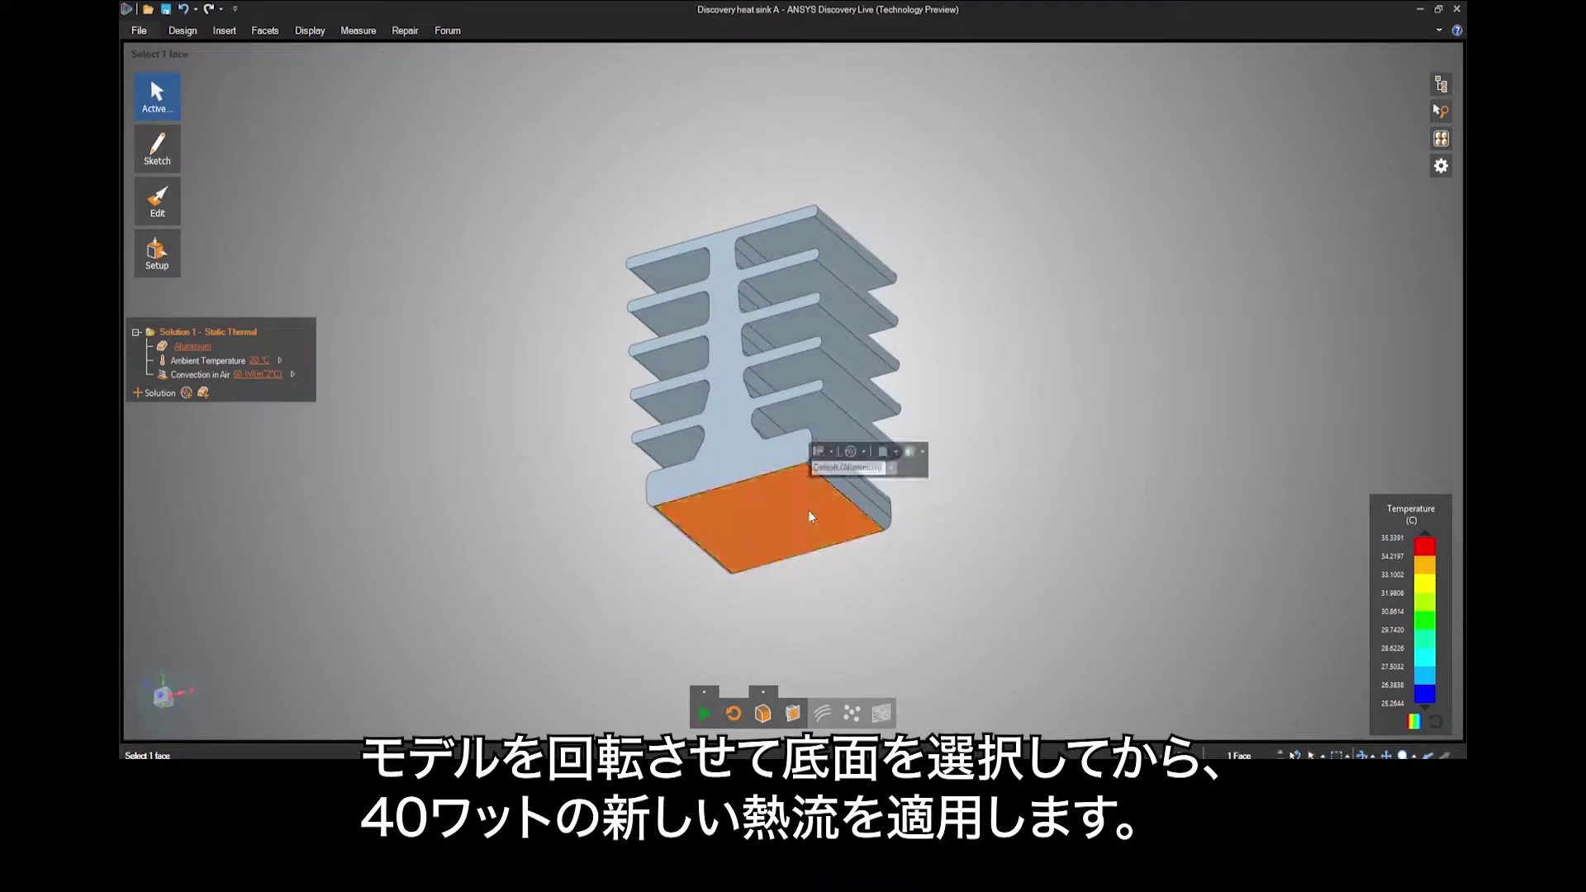
click(827, 453)
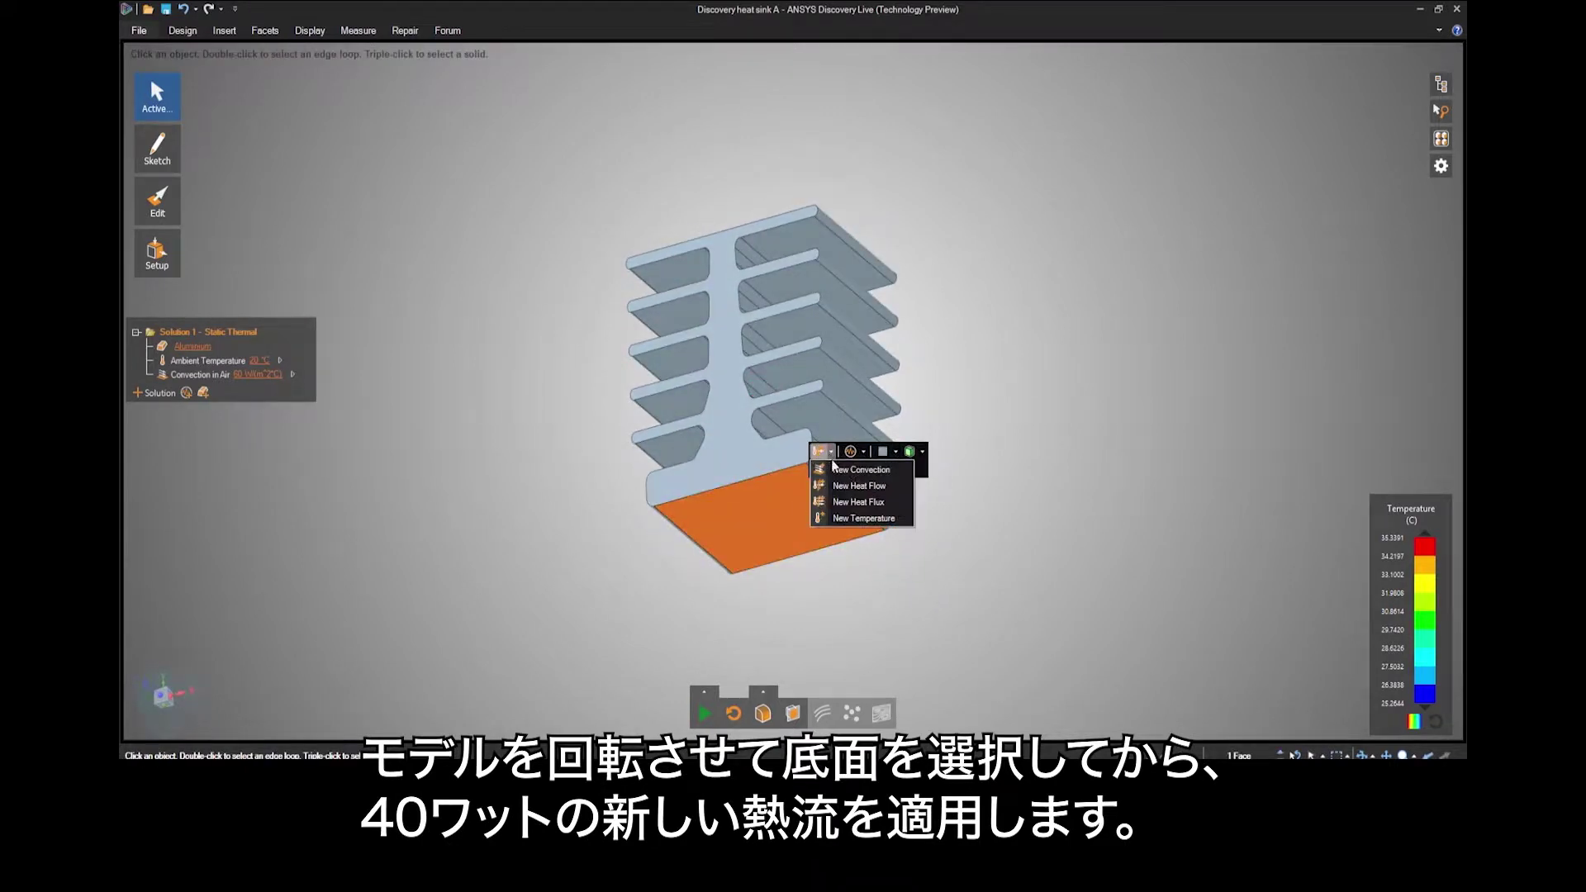
click(854, 486)
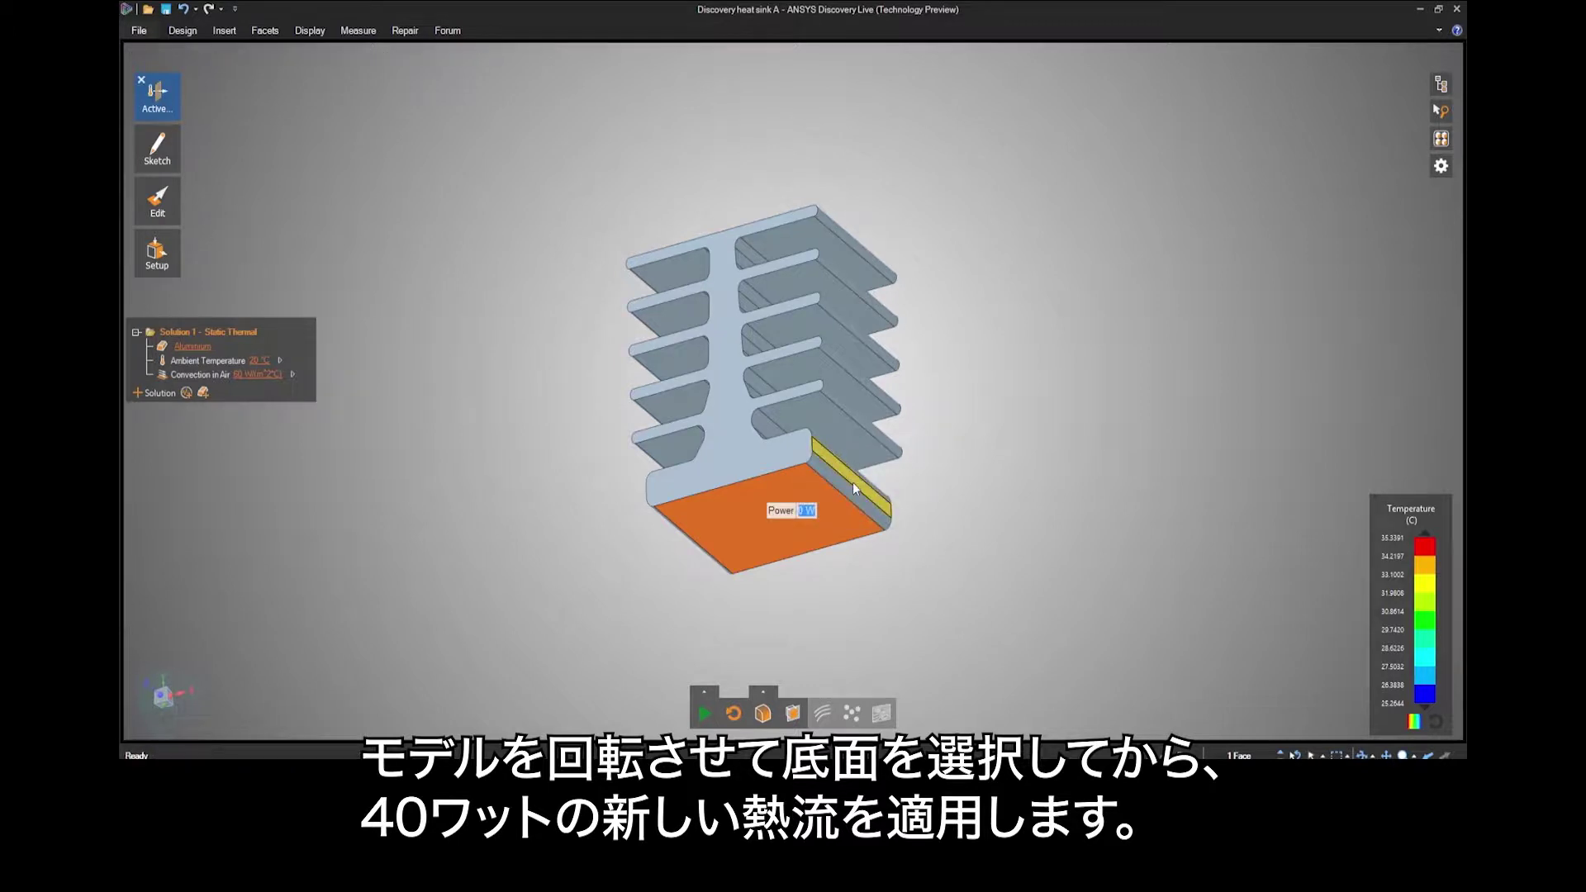
text(40)
key(Return)
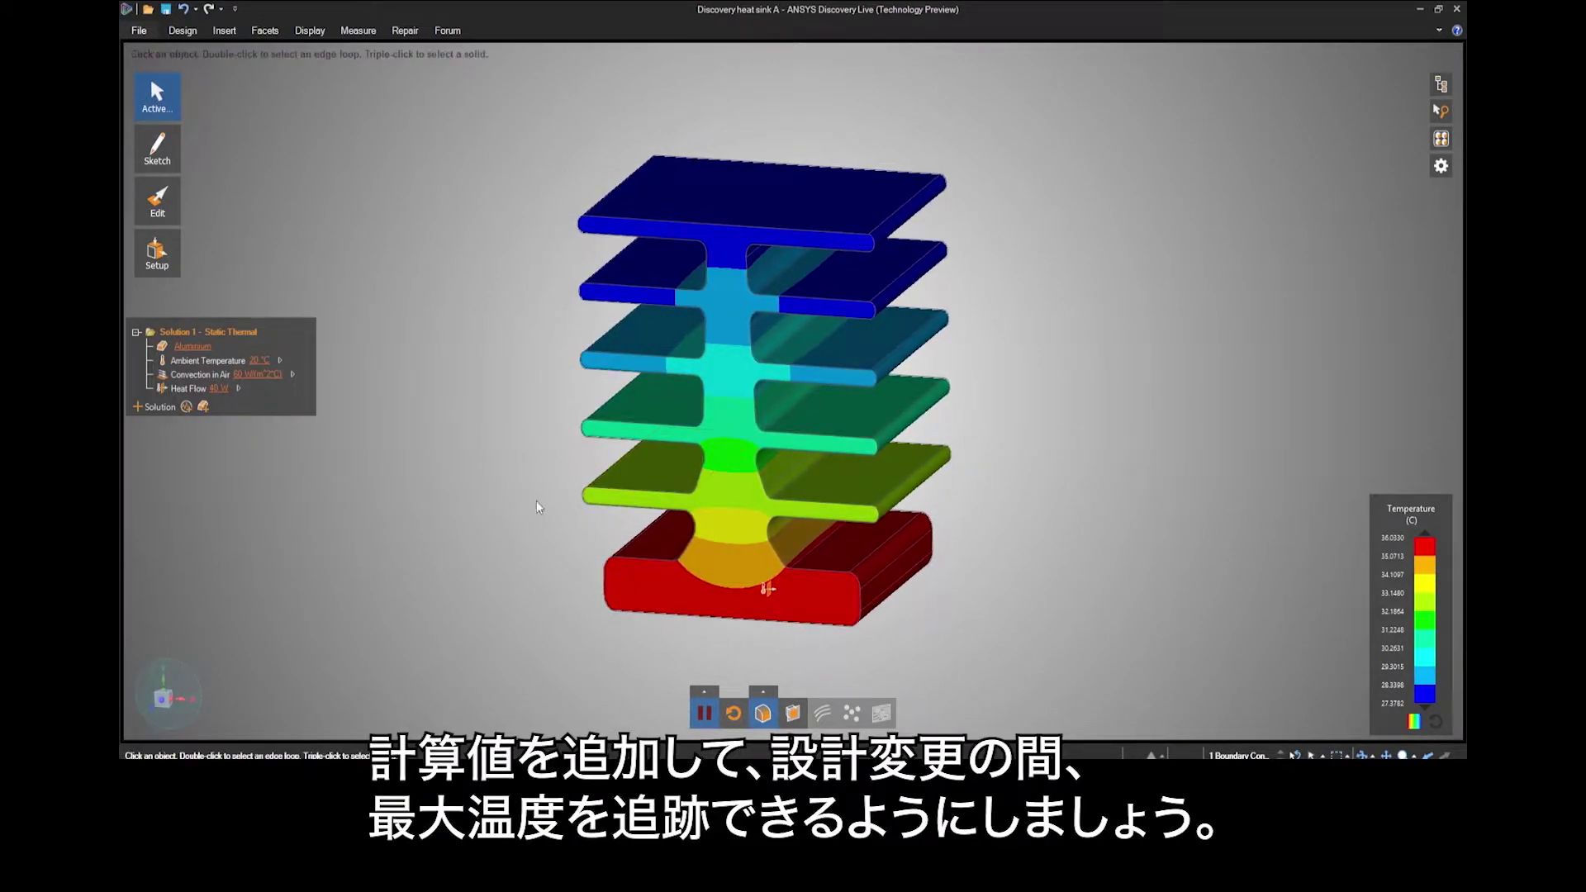
Step: Add a 'Max temperature in volume' chart calculation, reading about 36.033 °C
click(186, 406)
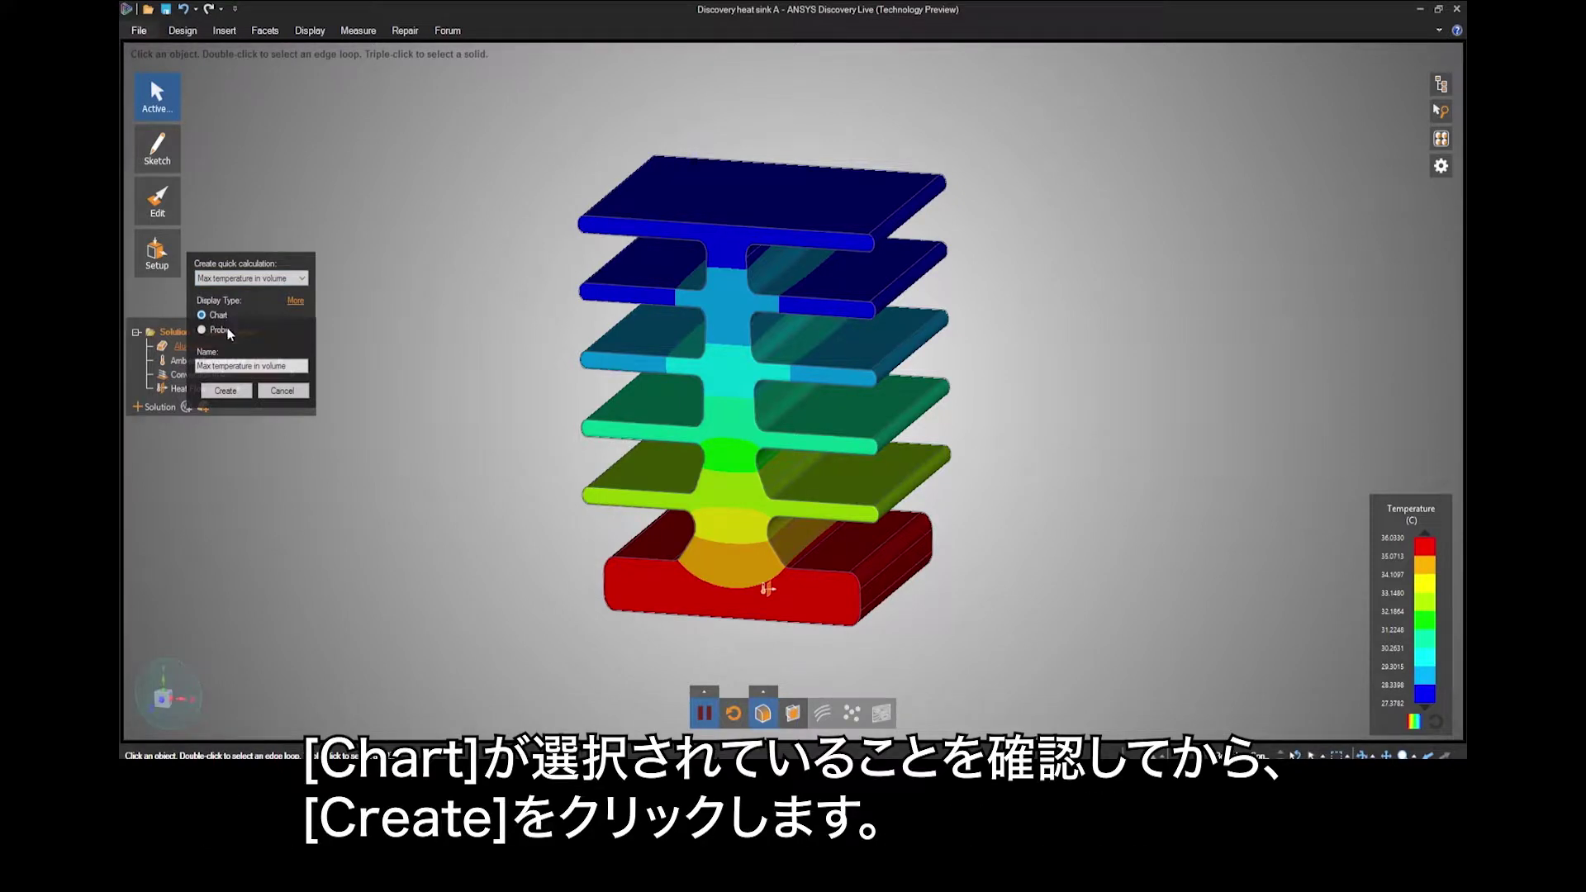
click(226, 390)
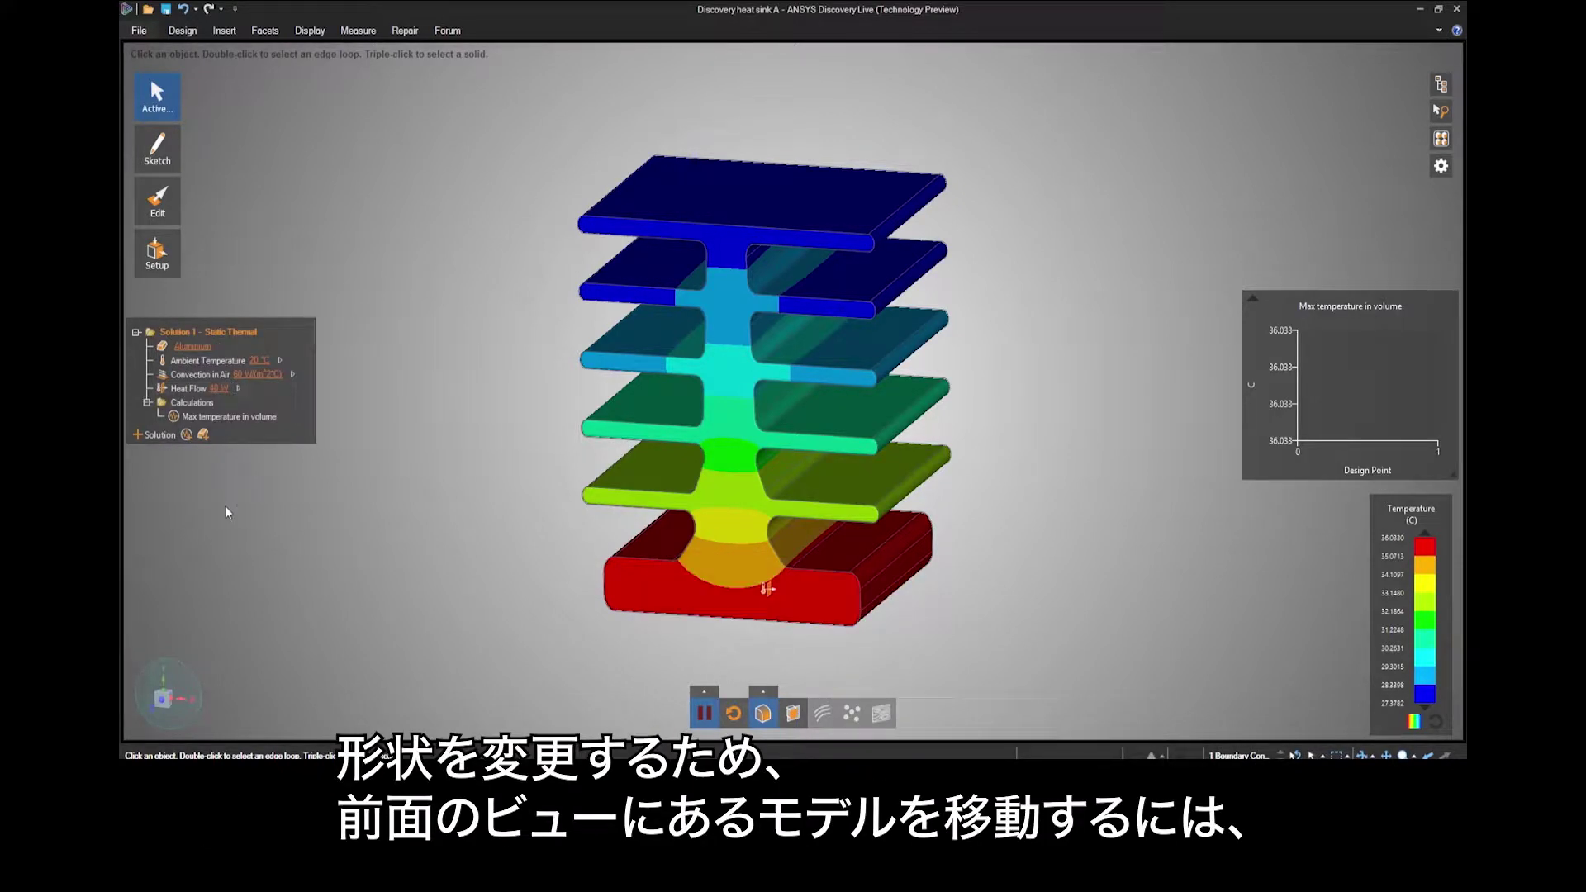
Step: From a straight front view, box-select the left and right end faces of all ten fins
click(161, 707)
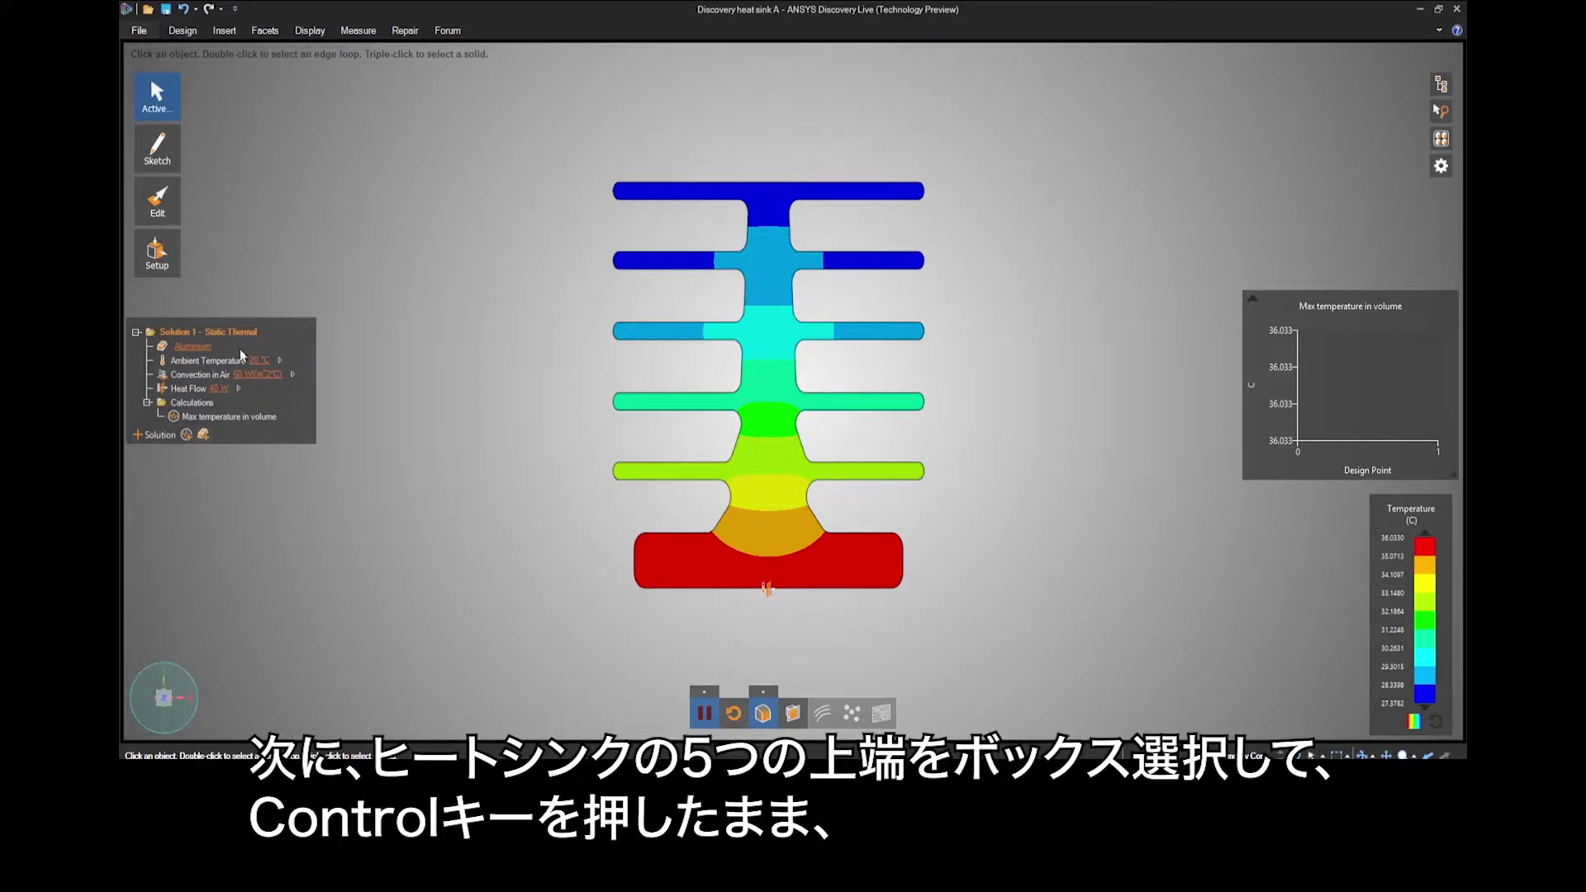
drag(504, 137, 636, 494)
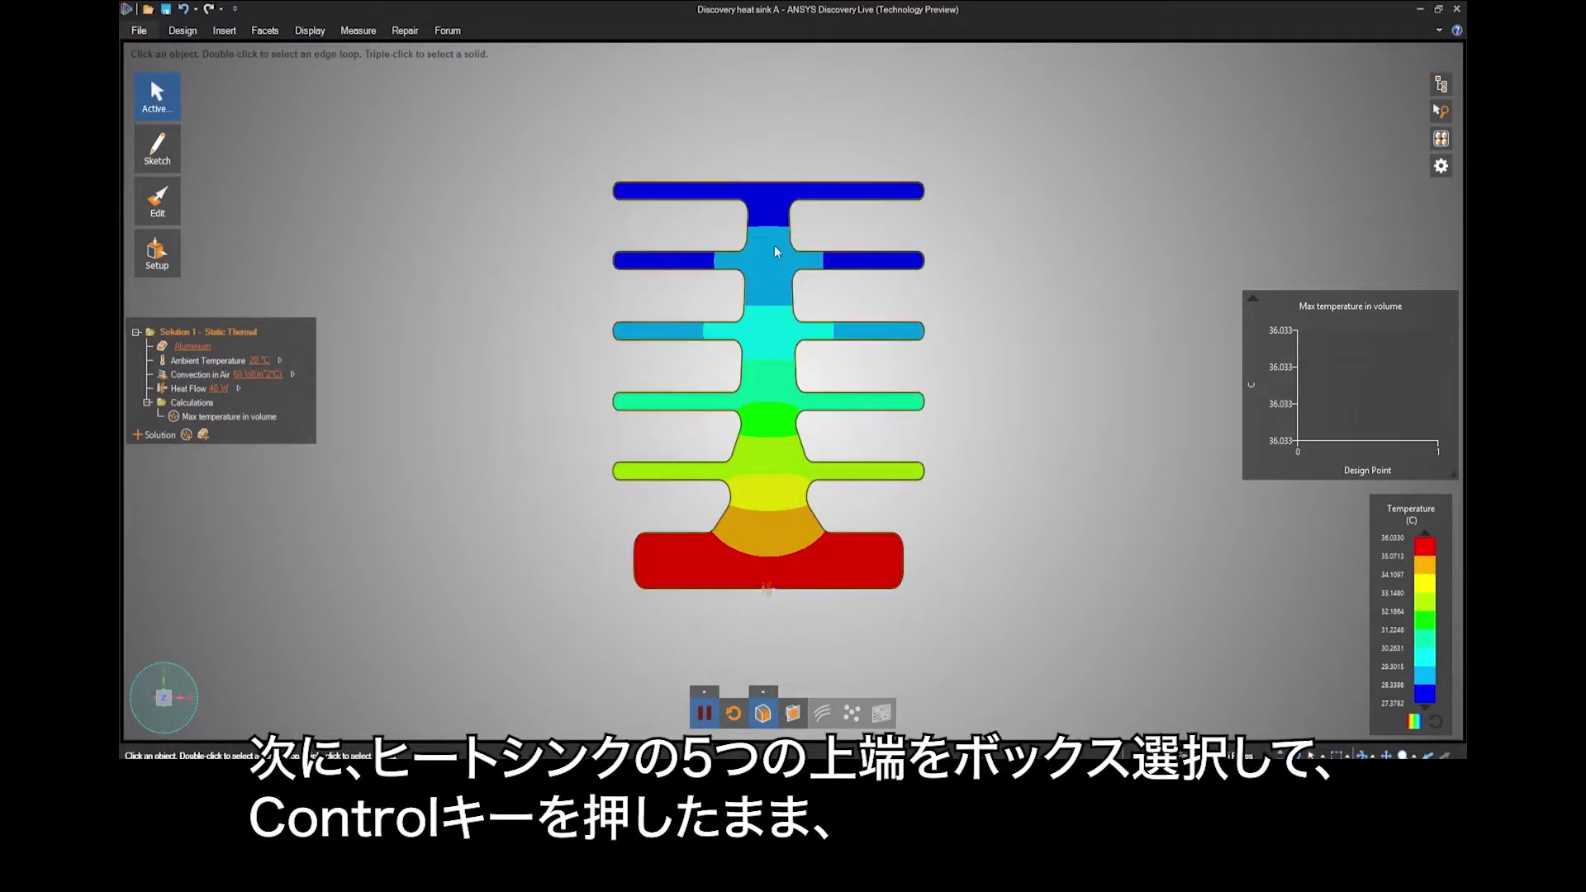
ctrl+drag(869, 162, 997, 502)
middle_drag(1045, 147, 1000, 163)
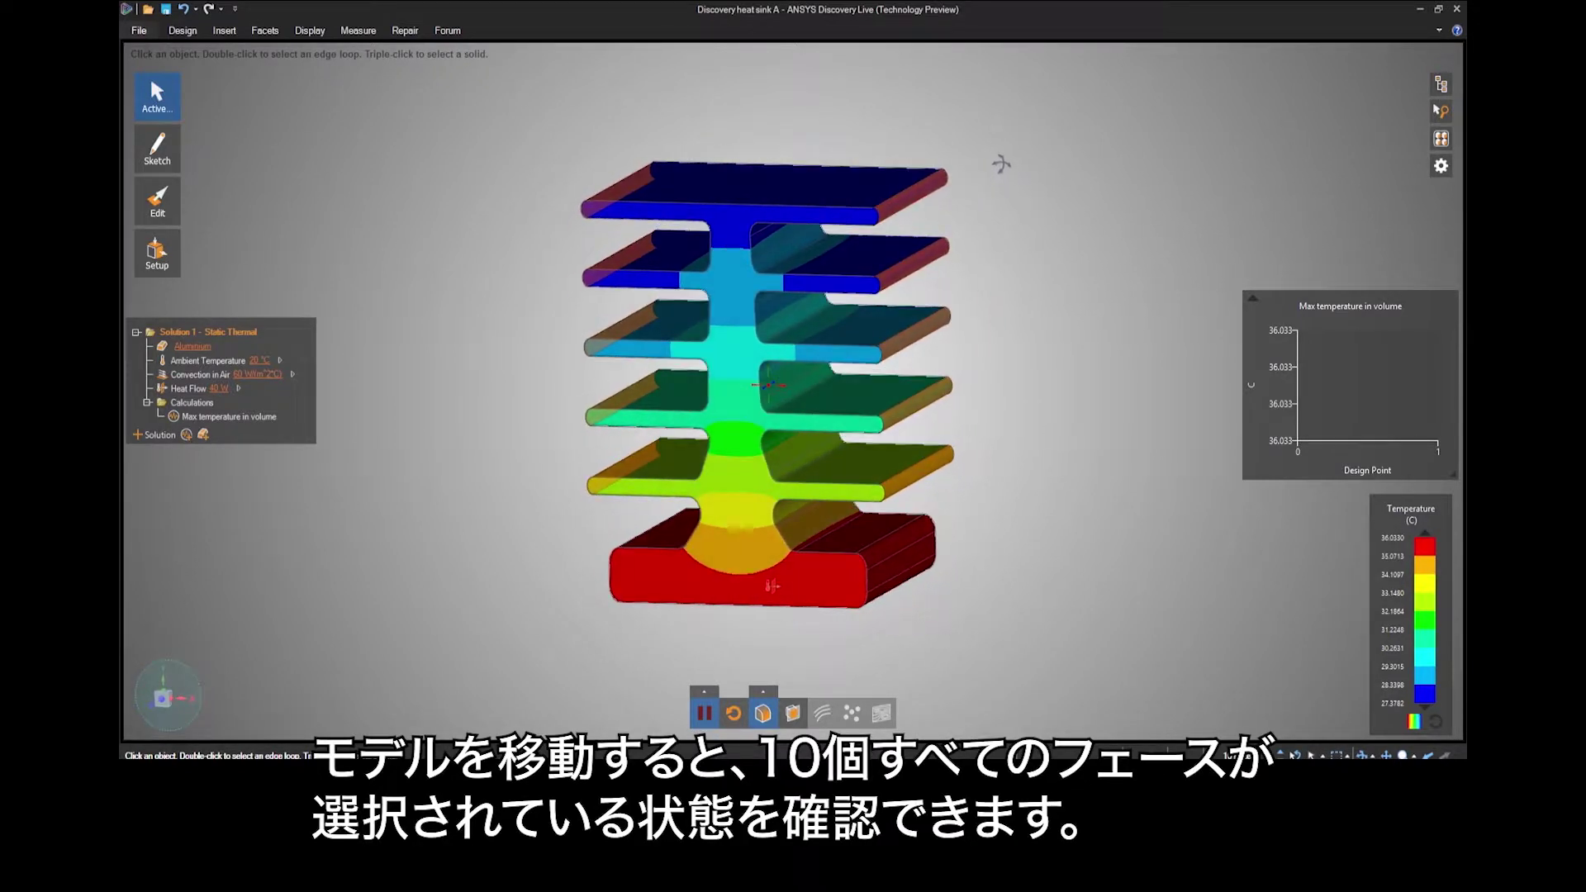
Step: Widen the fins symmetrically with Move, lowering peak temperature to about 35.37 °C
click(193, 34)
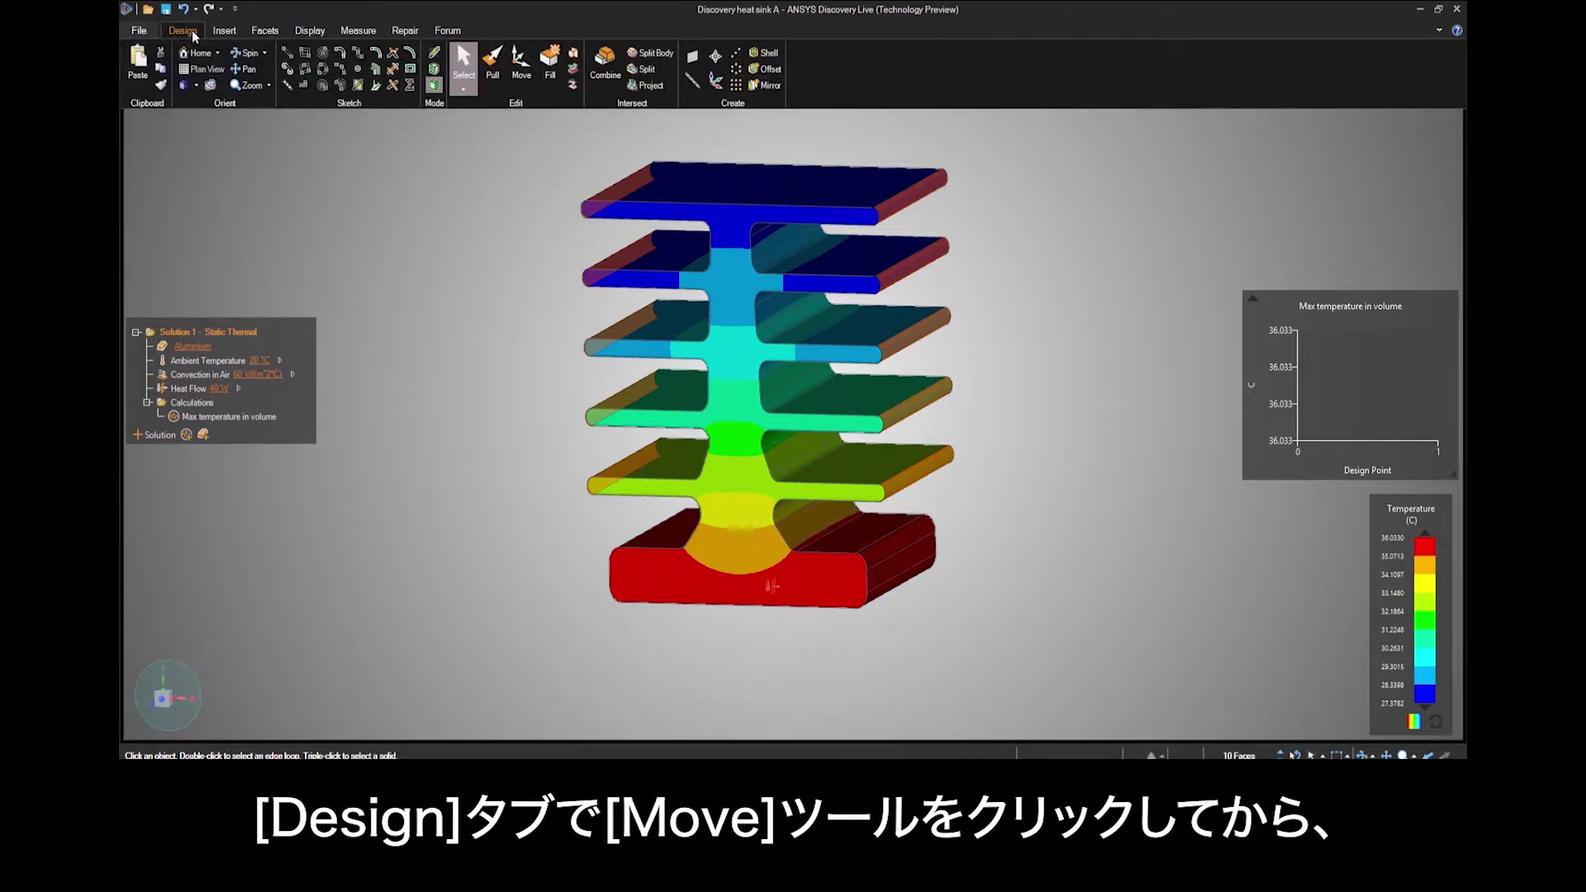
click(521, 70)
click(195, 137)
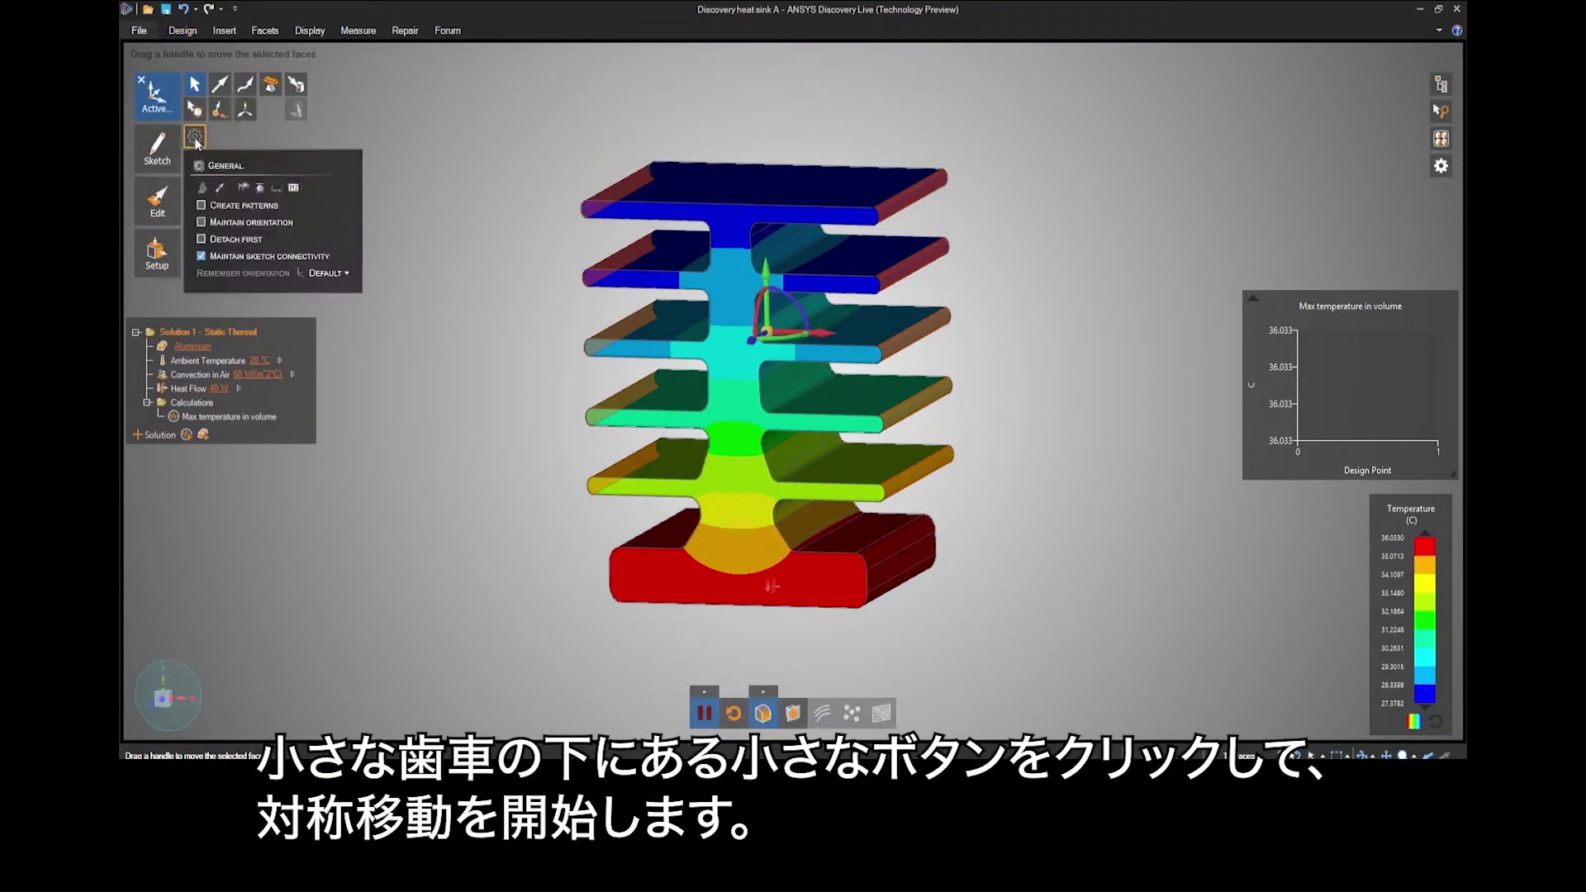
click(220, 189)
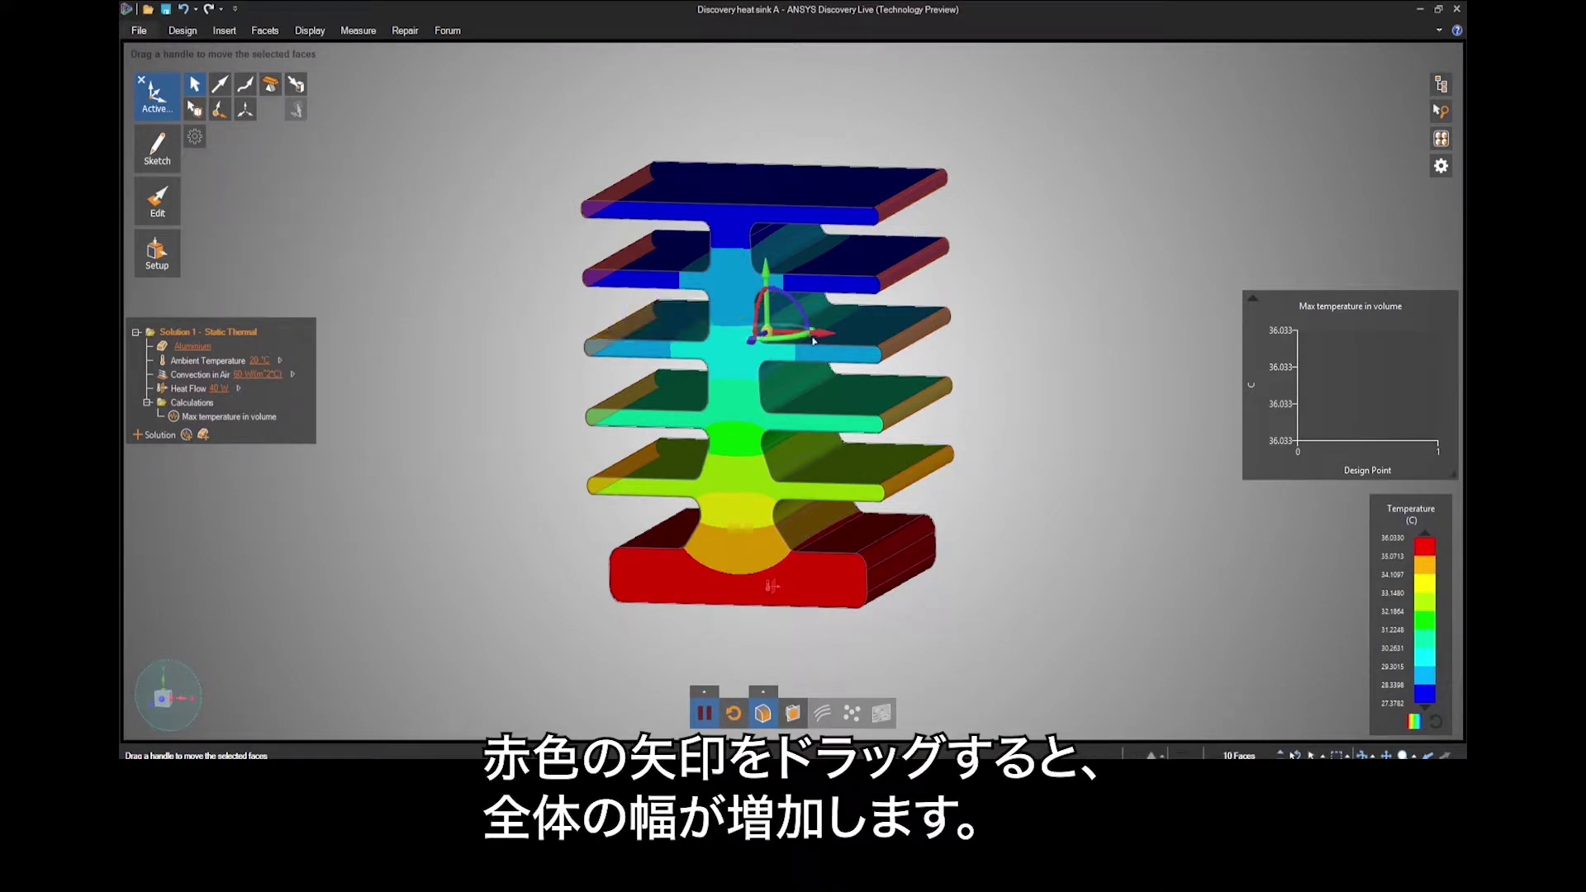
drag(820, 339, 850, 334)
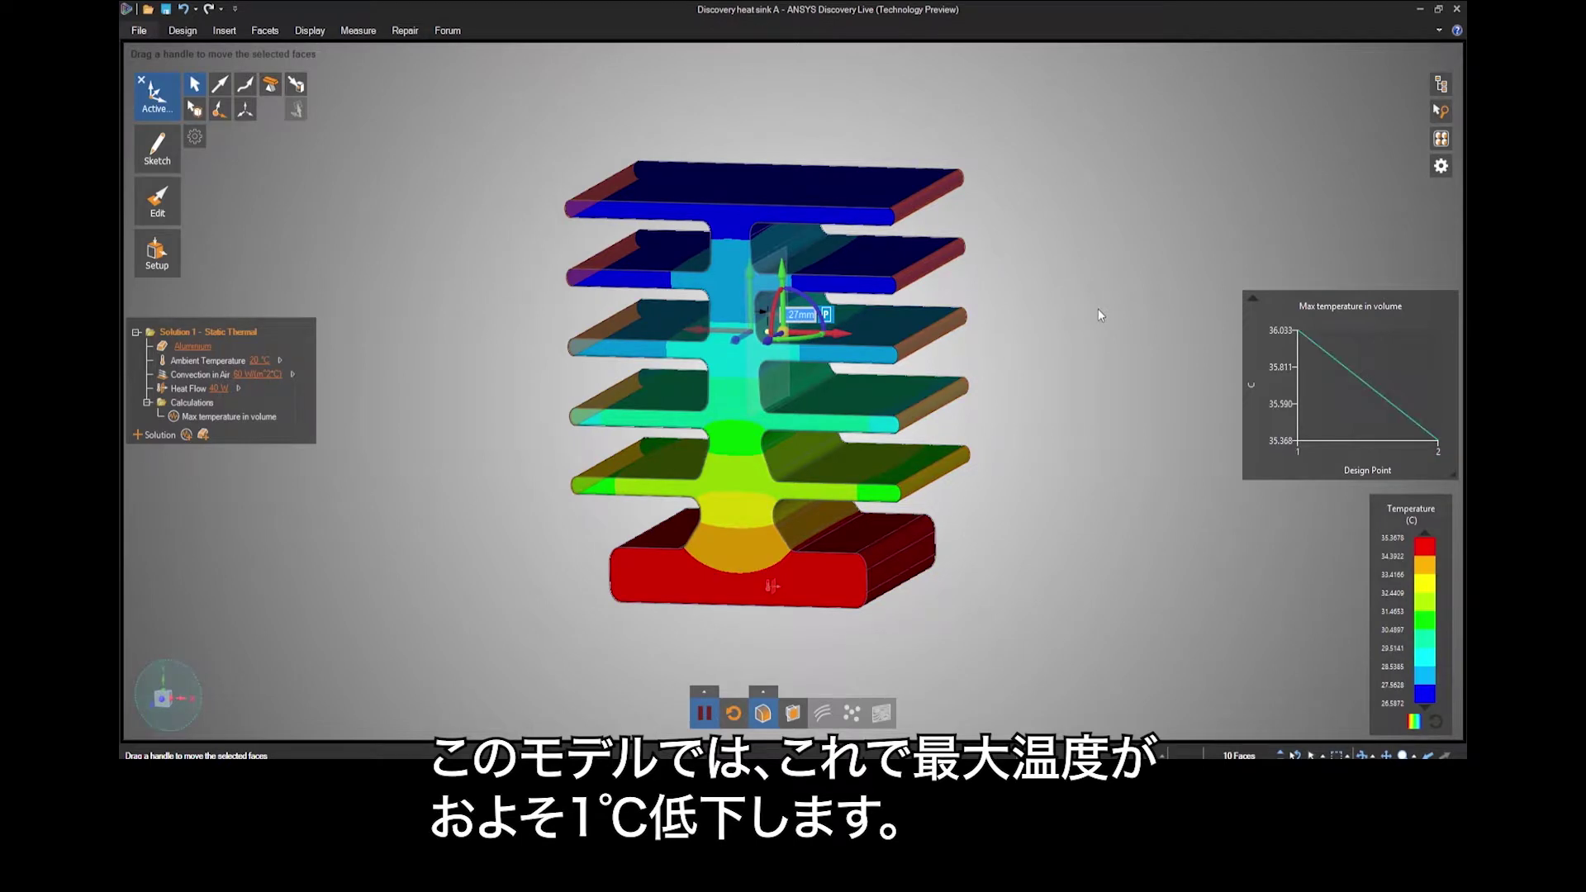
key(Escape)
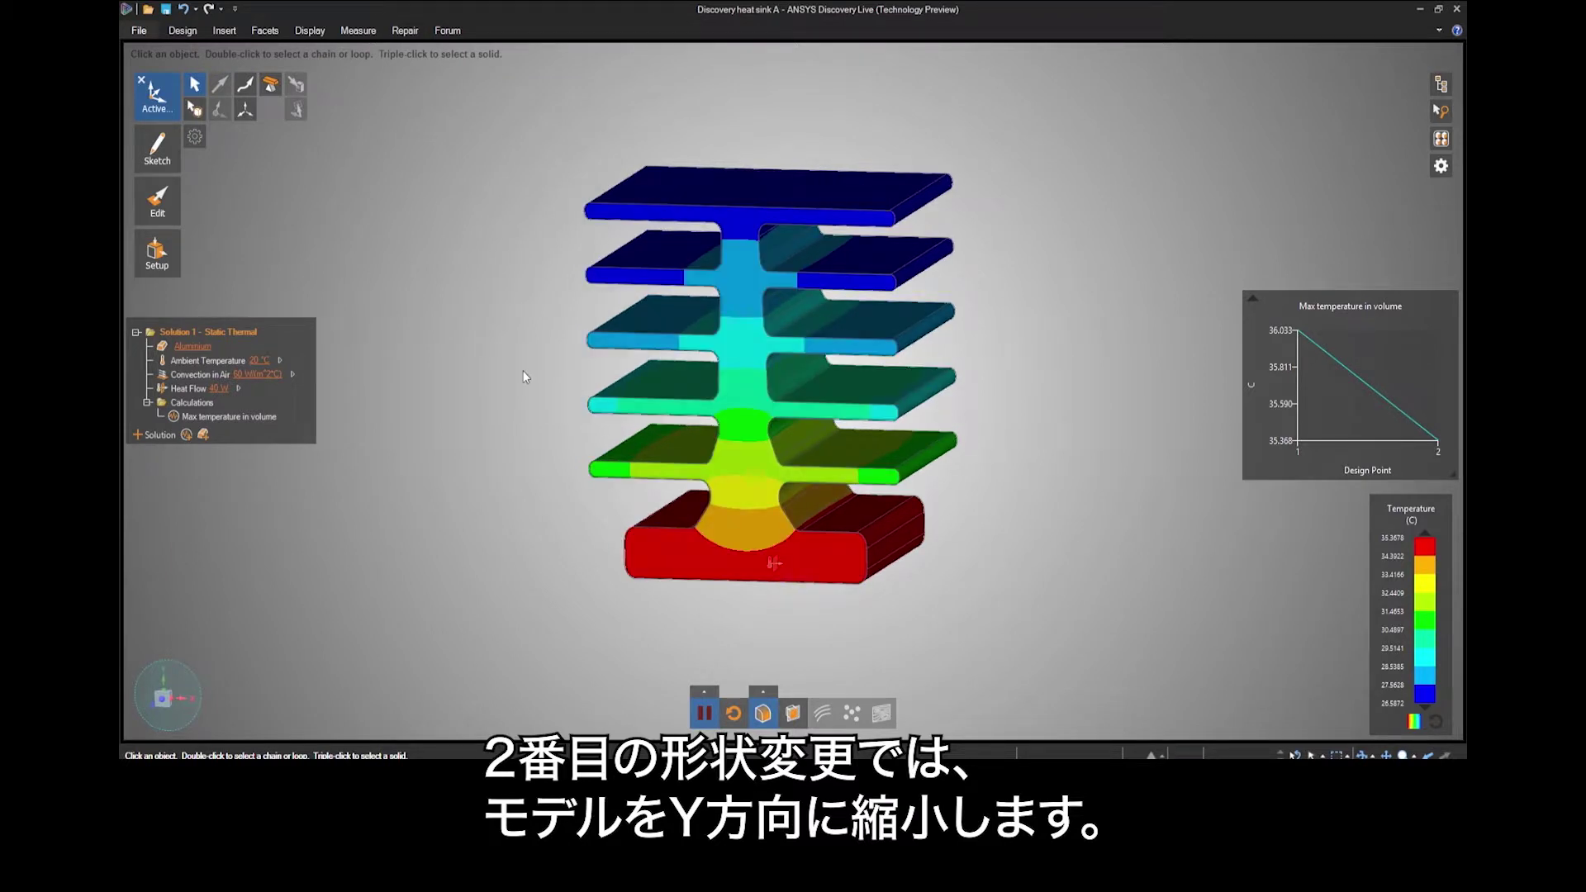
Step: Select the Solid1 body for Pull, with direction set upward from the top fin face
click(185, 33)
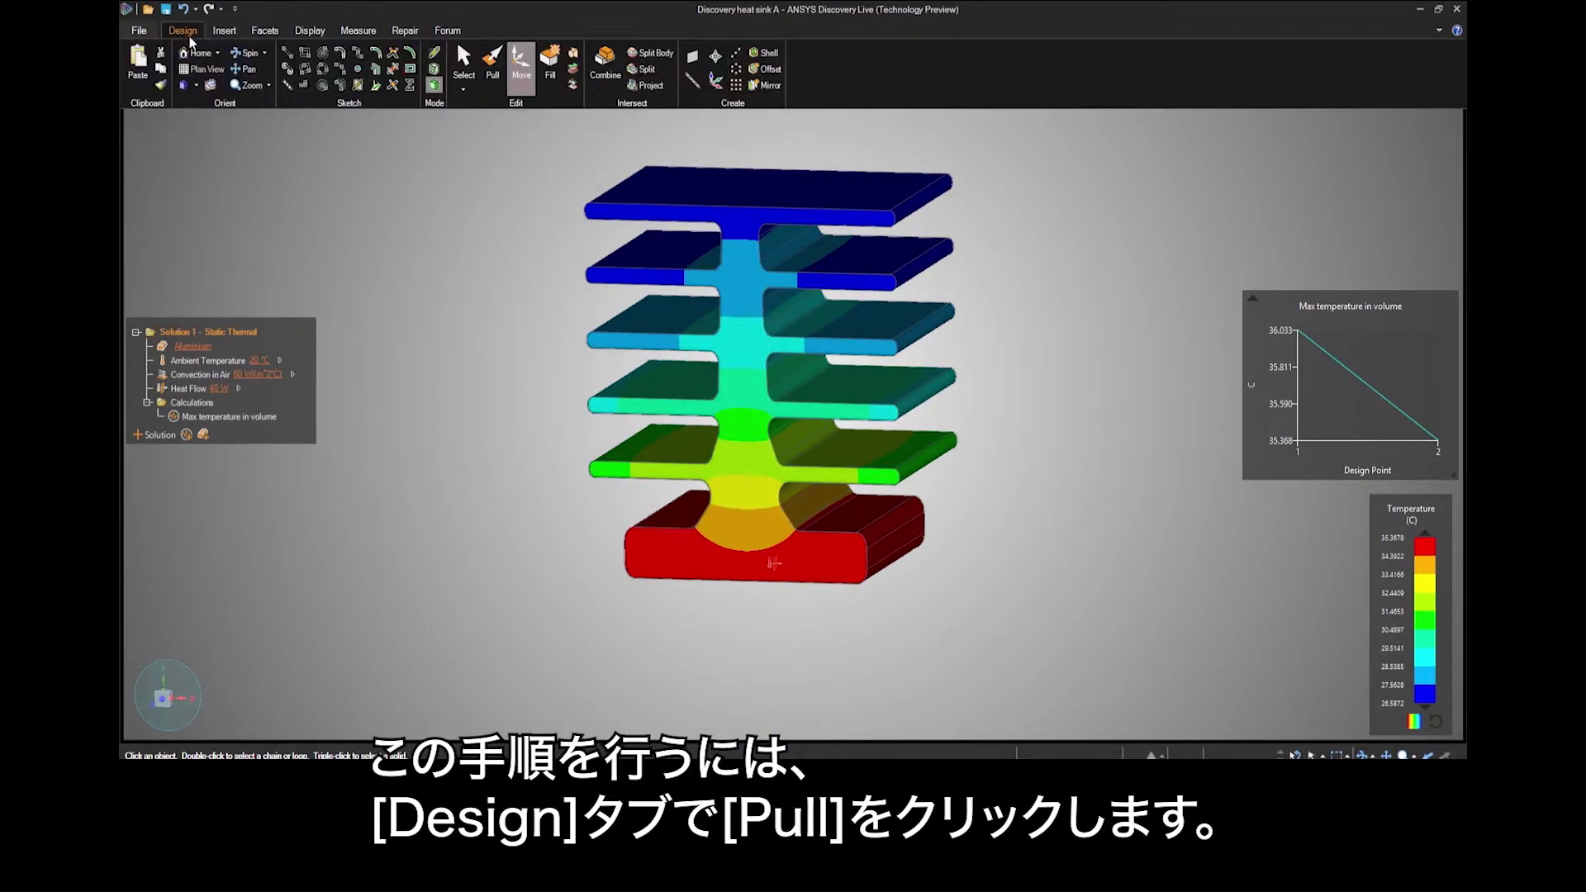
click(489, 72)
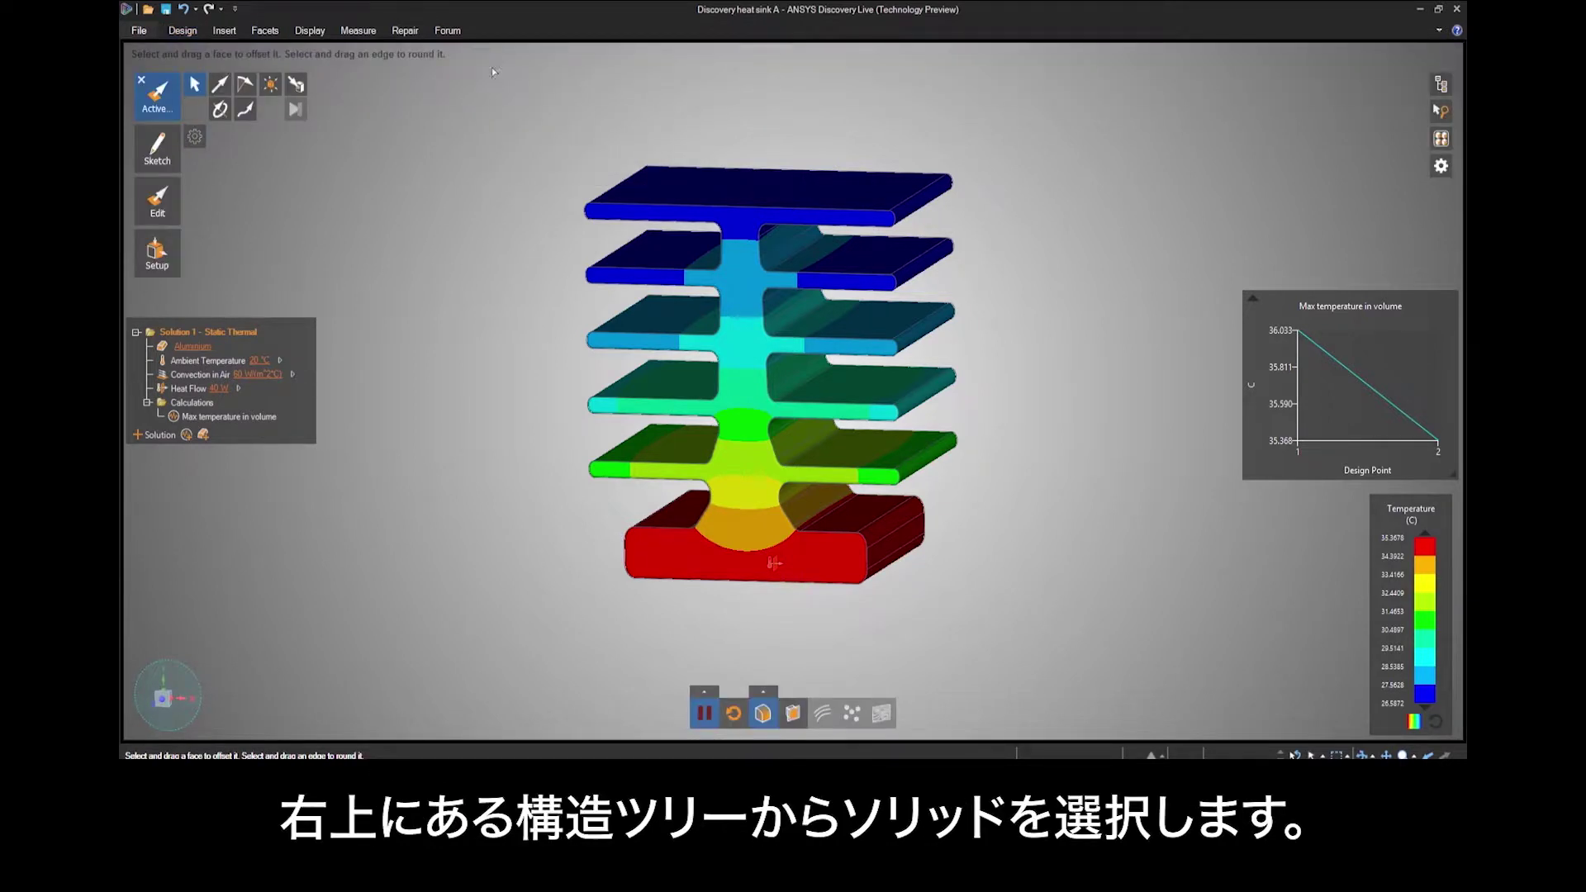
click(1431, 83)
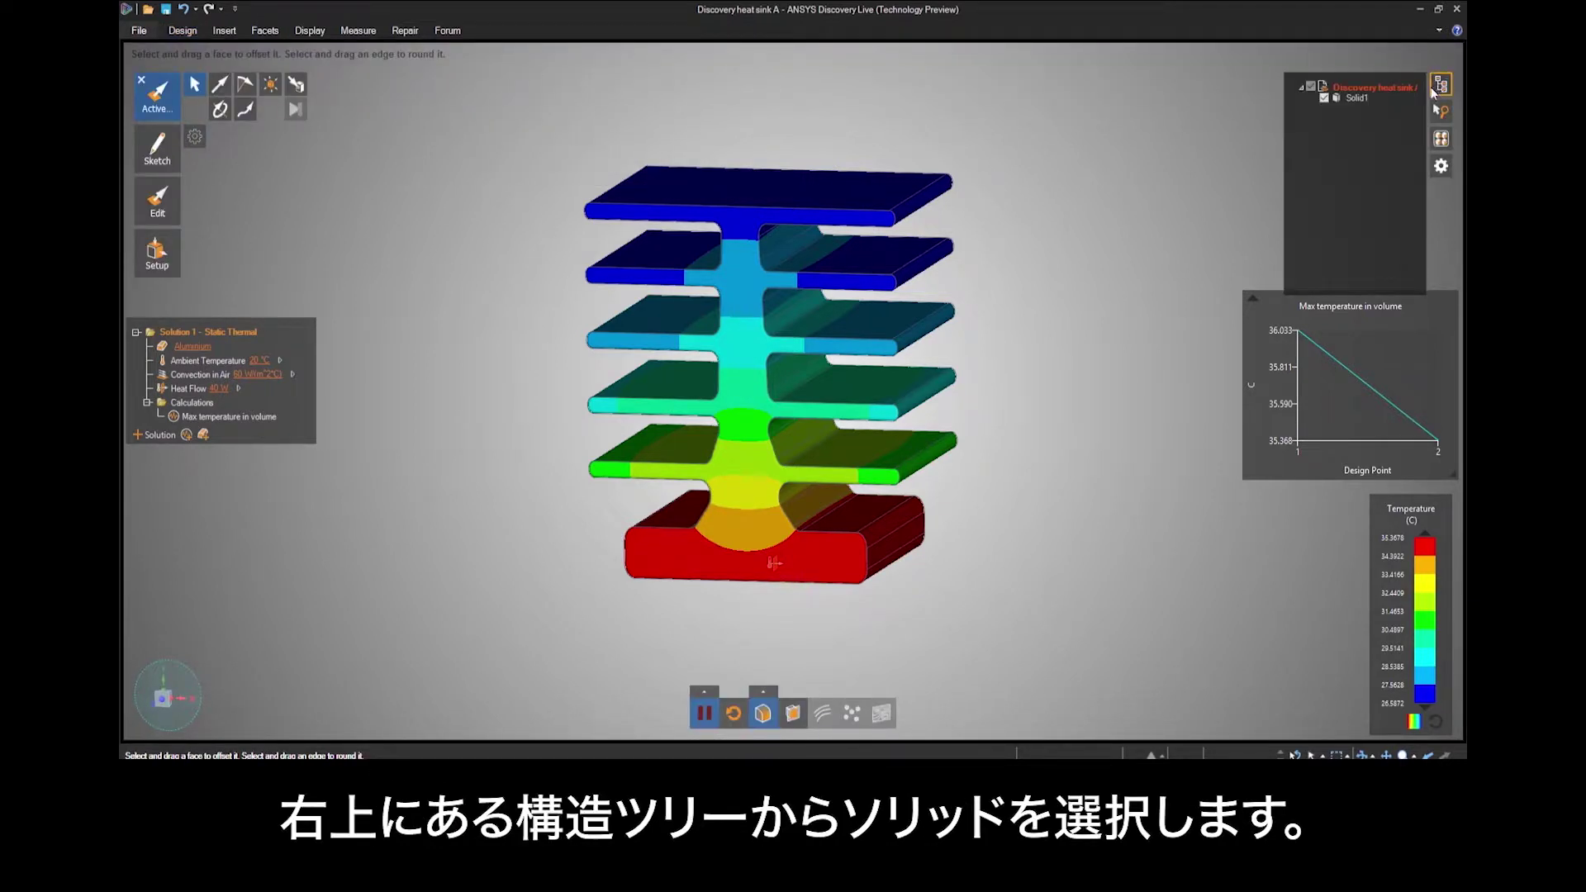
click(1356, 99)
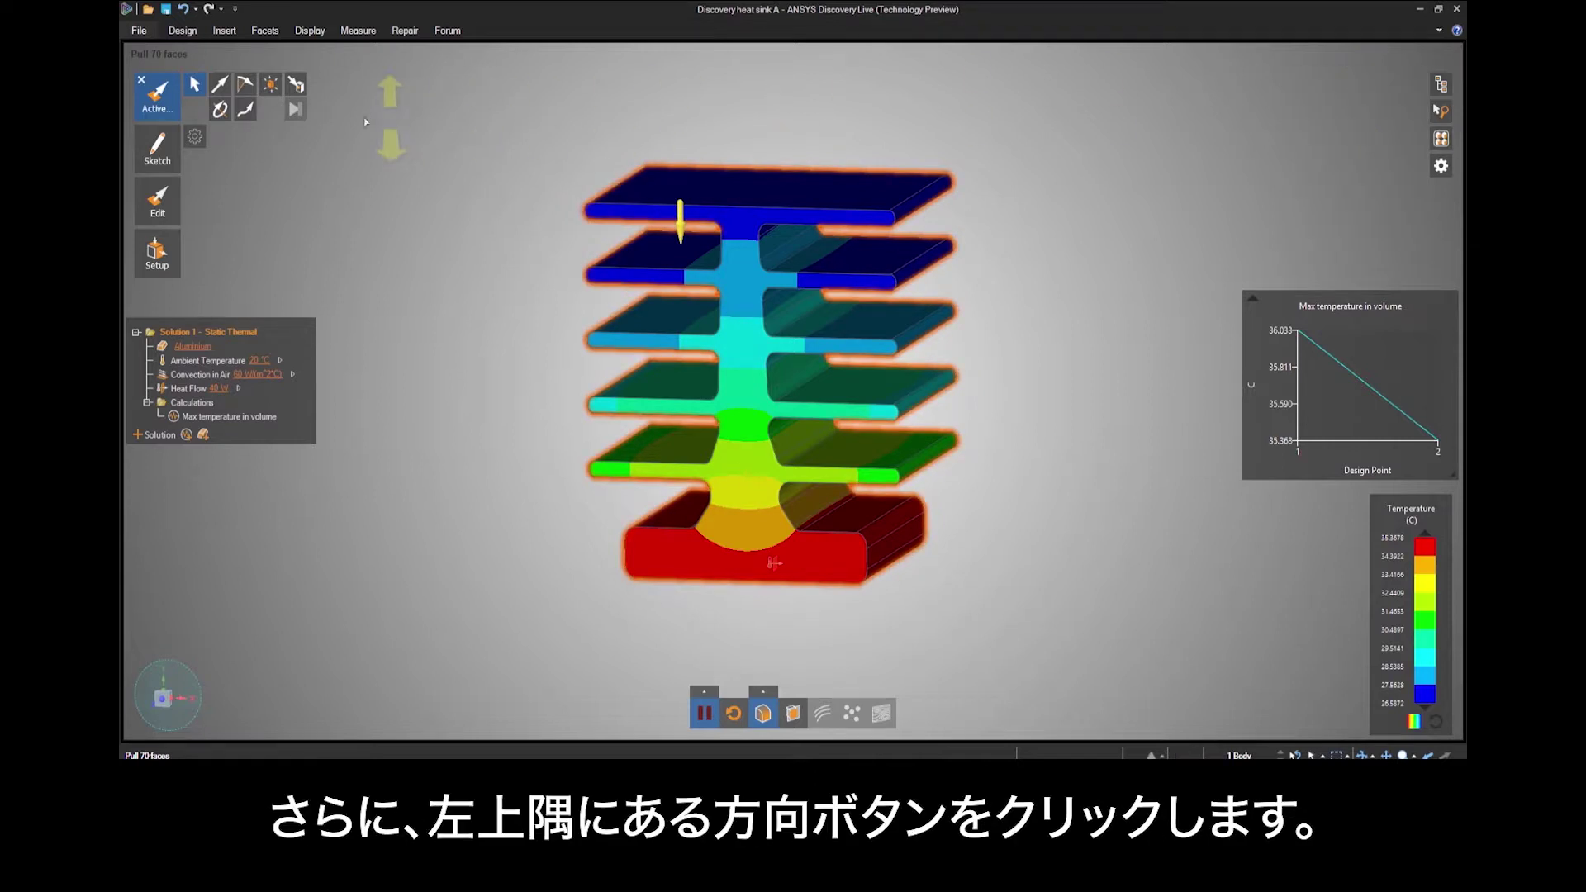
click(227, 91)
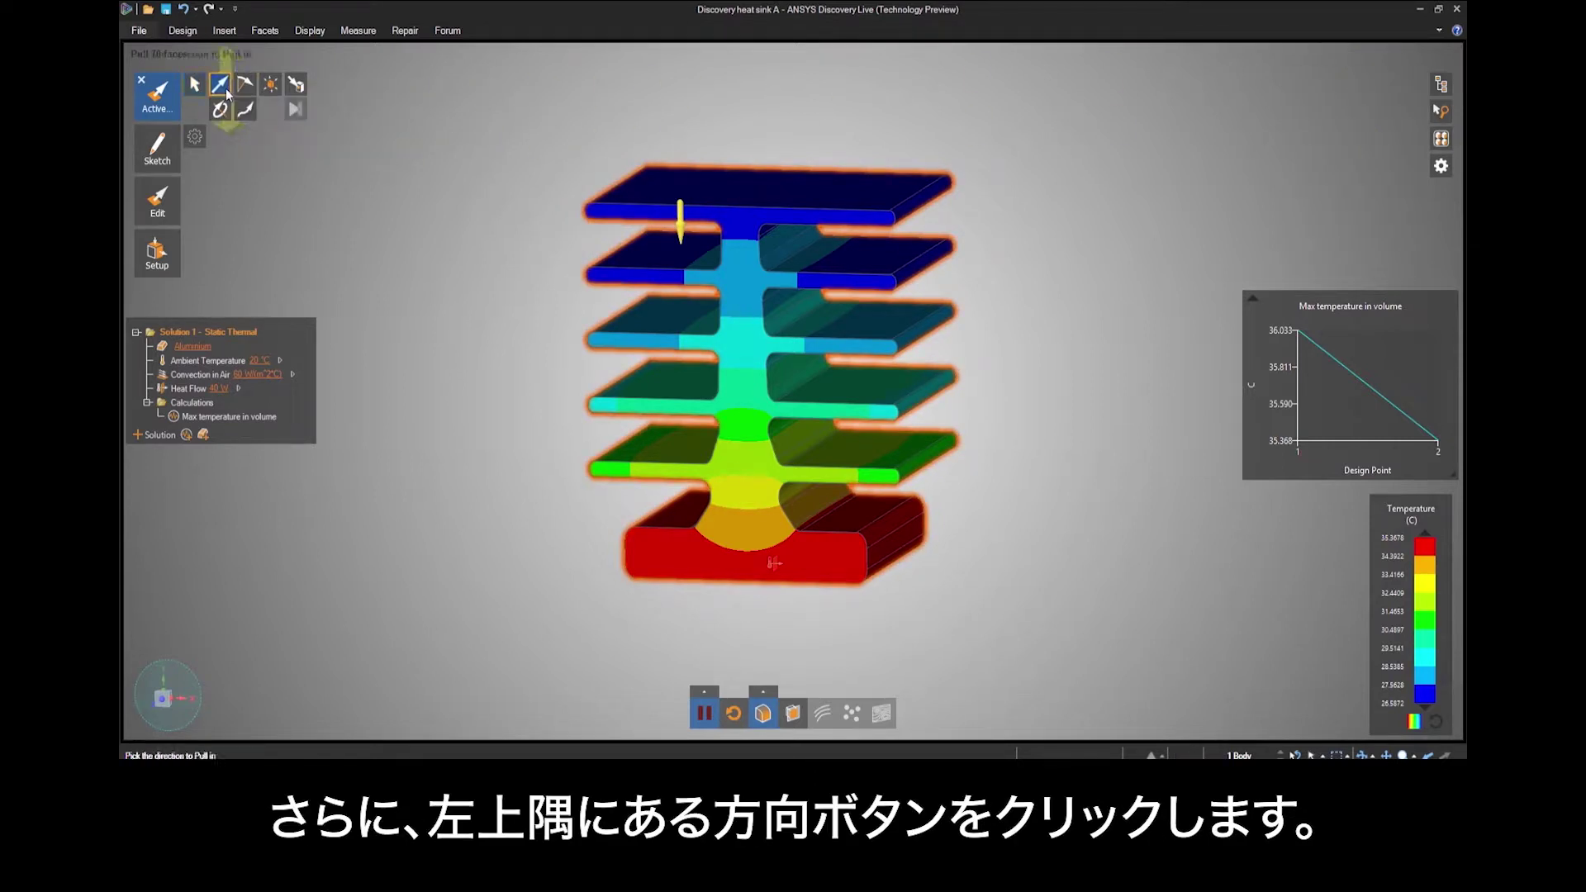
click(682, 185)
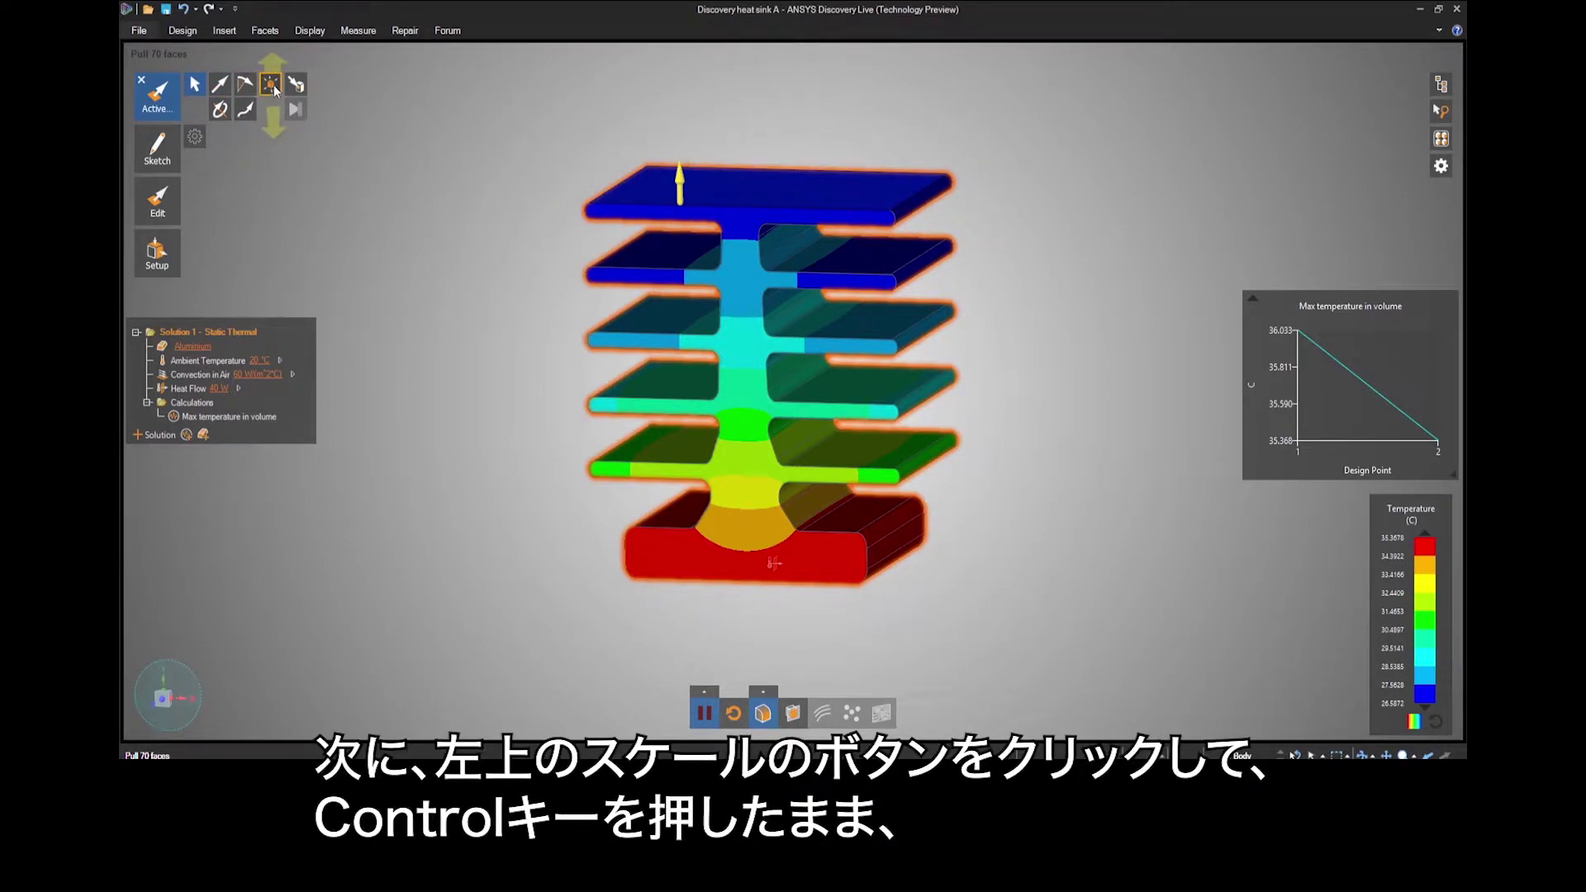
Step: Scale the heat sink to 0.8 of its height, anchored at the base corner
click(271, 84)
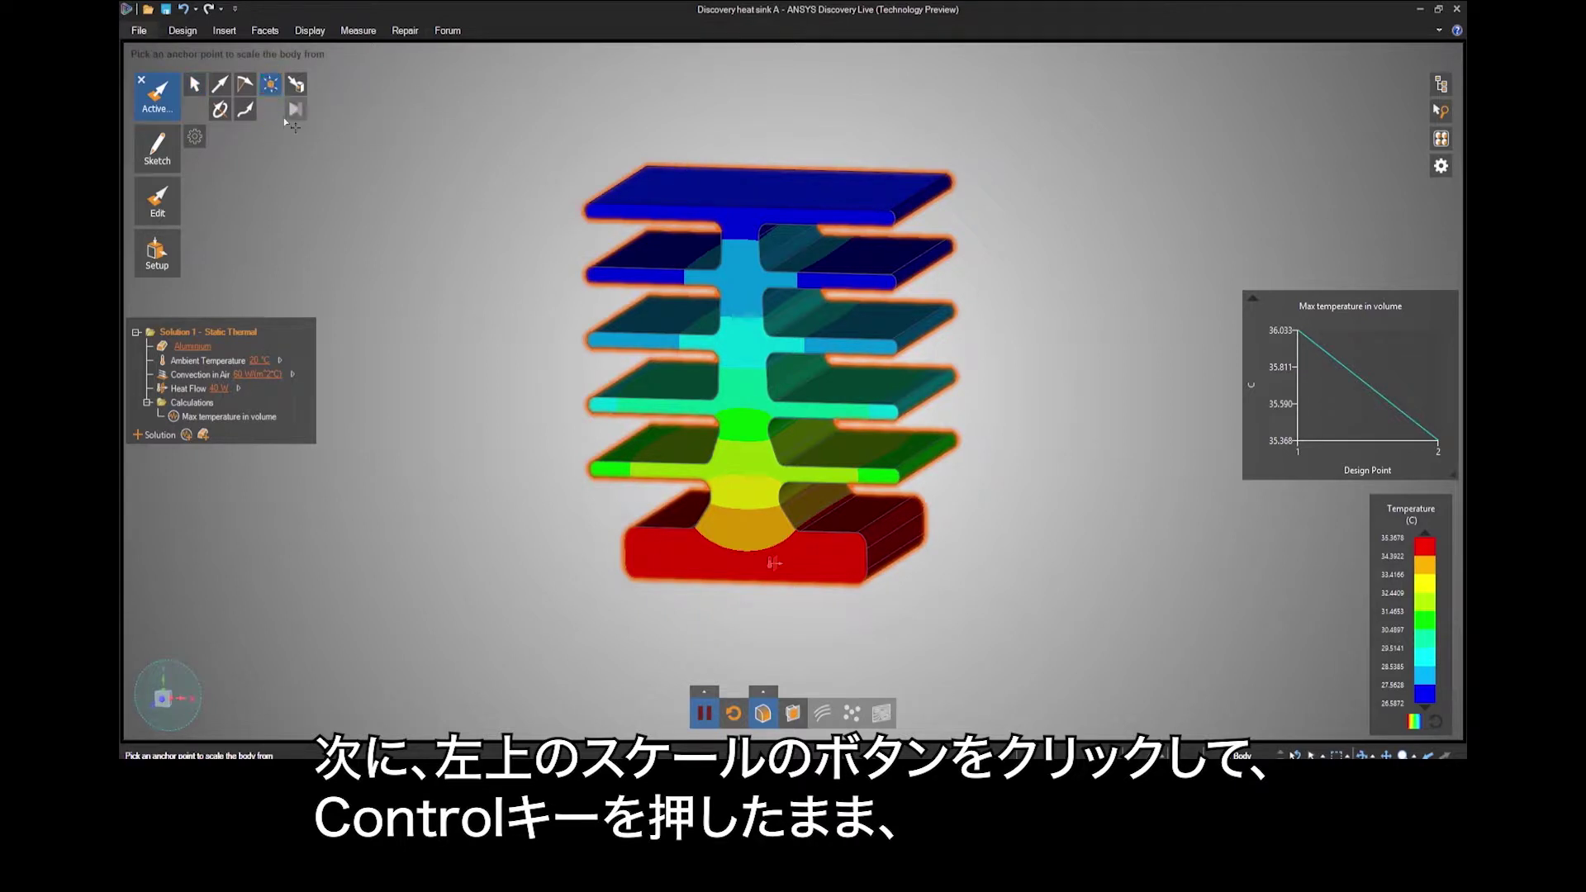
click(636, 579)
mouse_move(1064, 410)
mouse_down()
mouse_move(1057, 374)
mouse_move(1064, 434)
mouse_move(1060, 401)
mouse_up()
key(space)
text(.)
text(8)
key(Return)
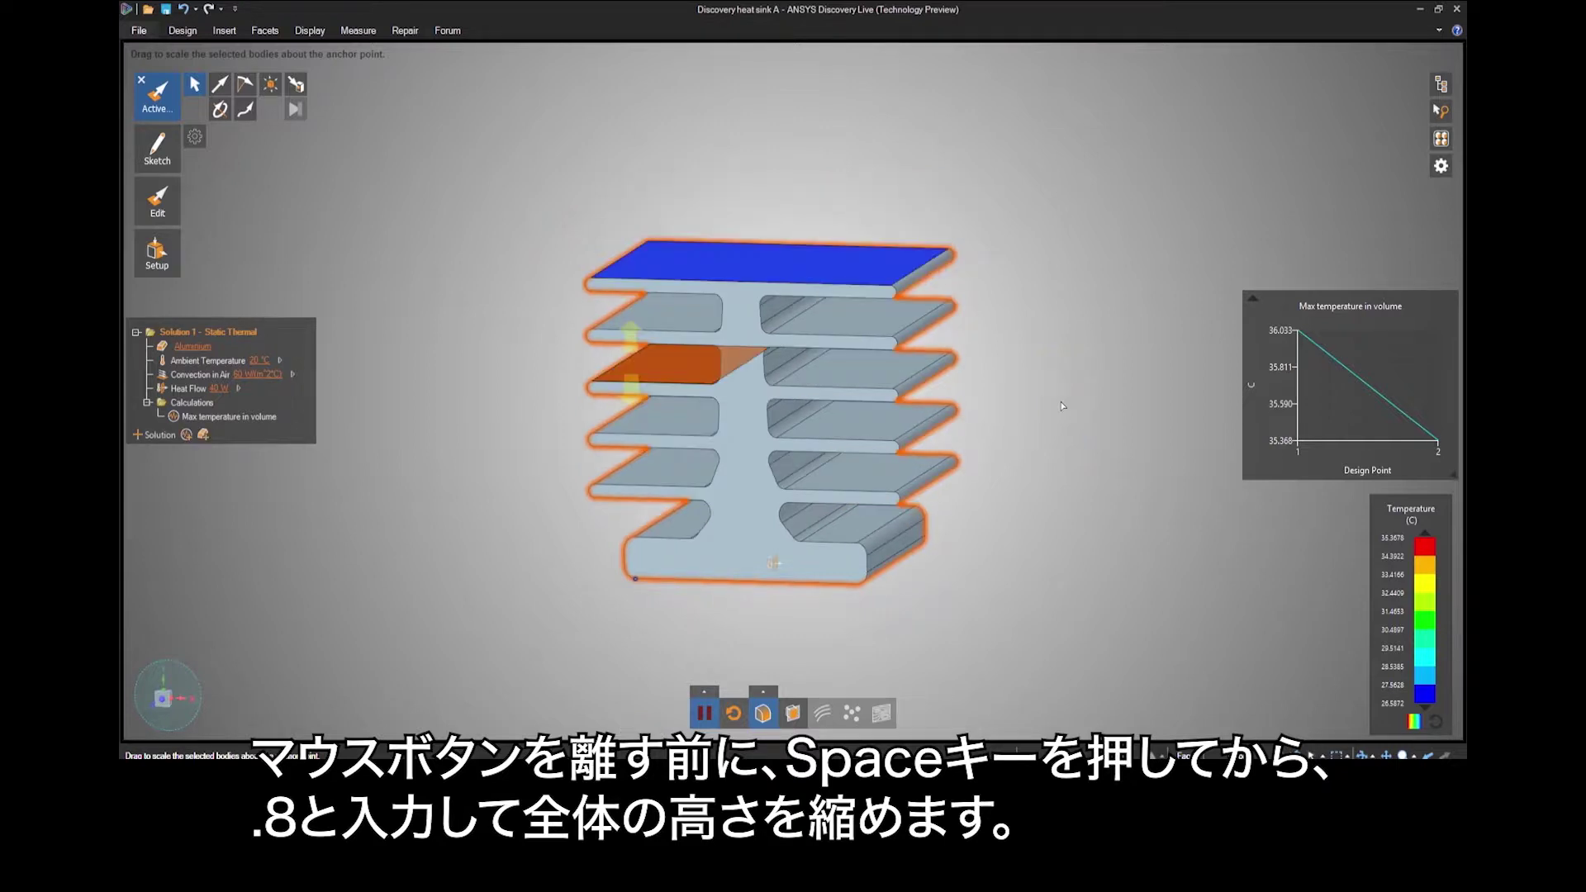
click(535, 347)
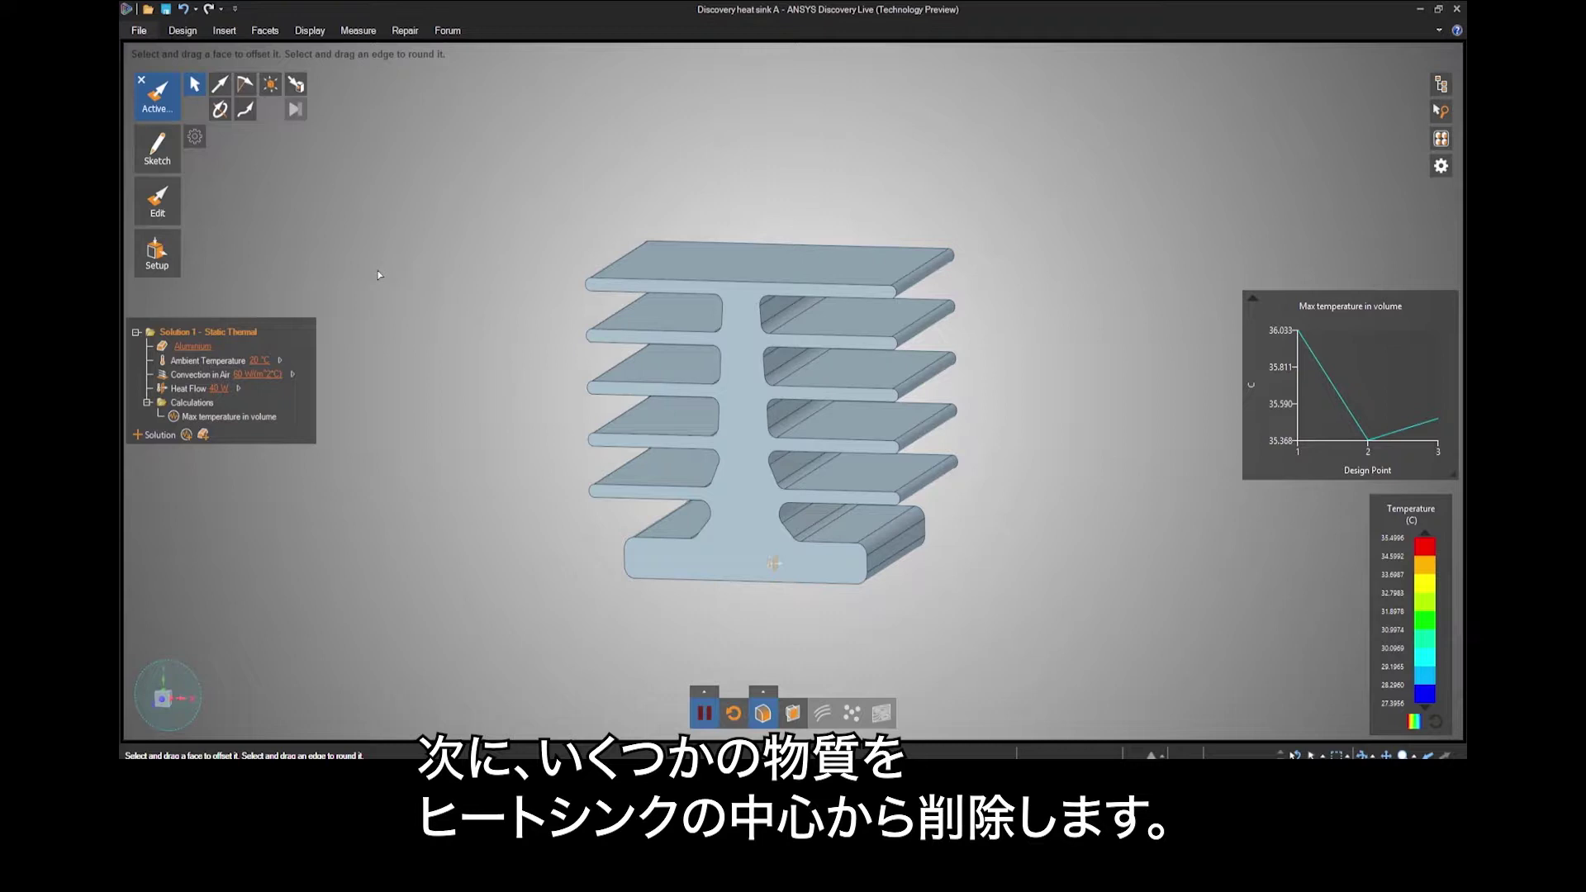
Step: Sketch a 5 mm circle on the front face at the top of the central column
mouse_move(173, 170)
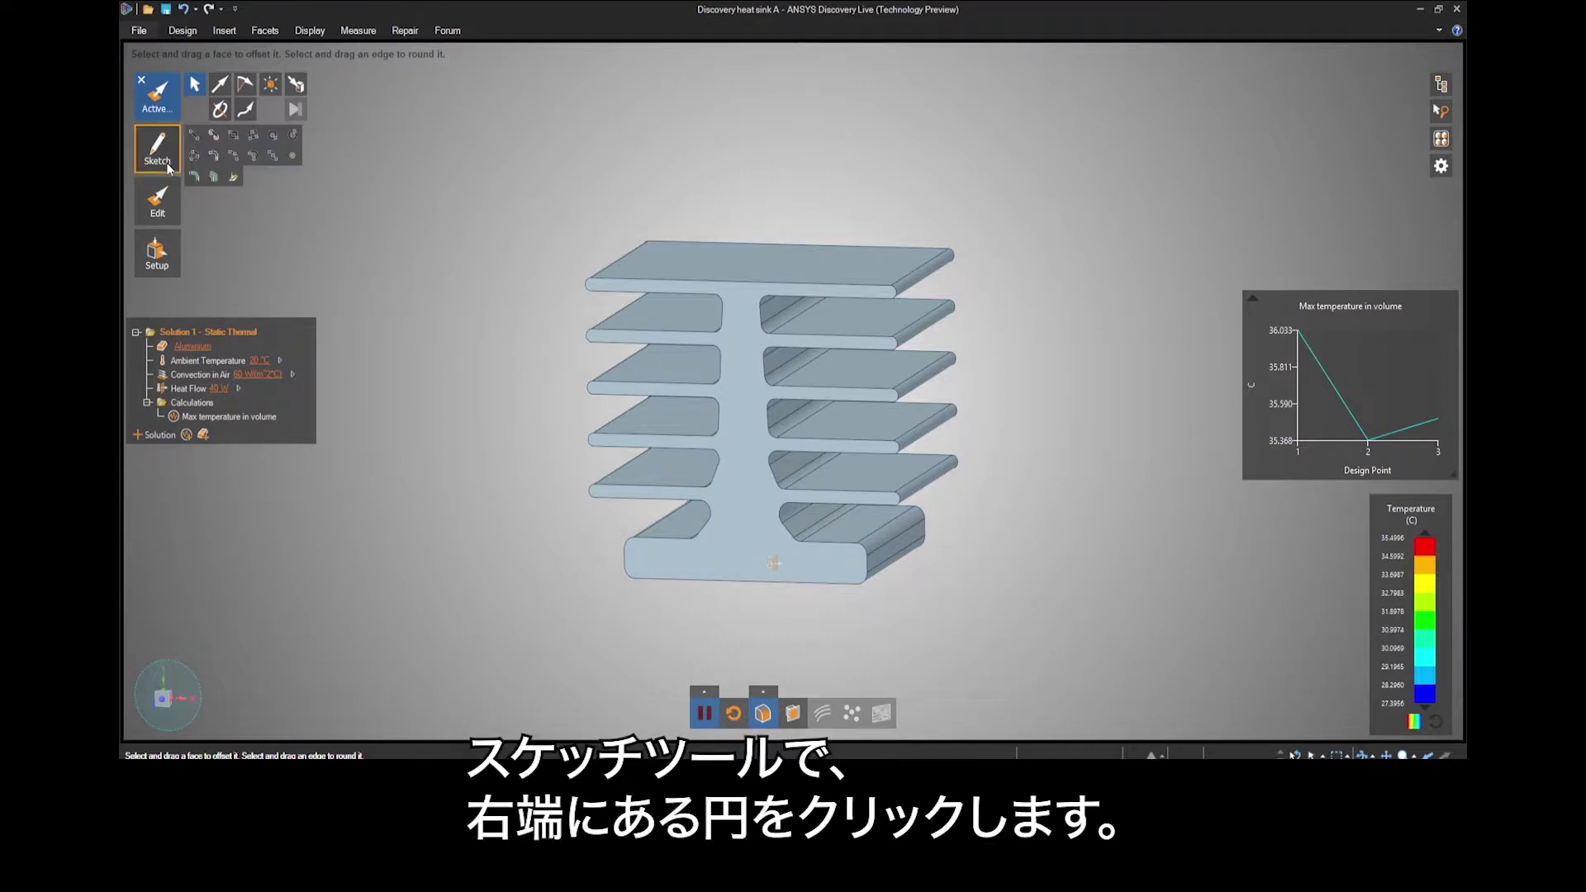
click(291, 141)
click(741, 308)
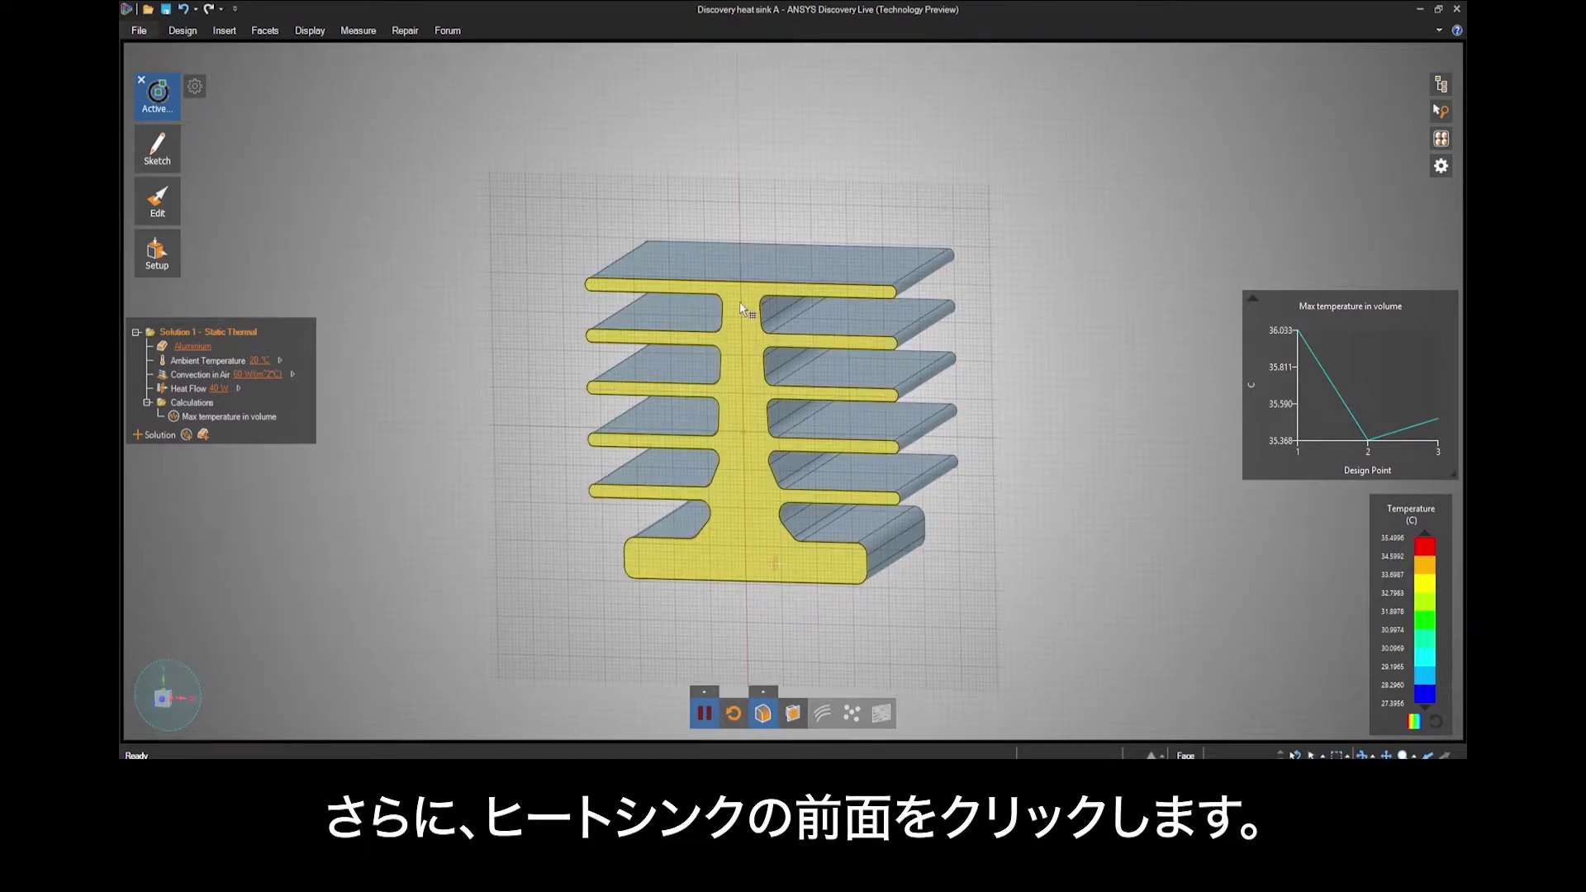
scroll(741, 304, up, 3)
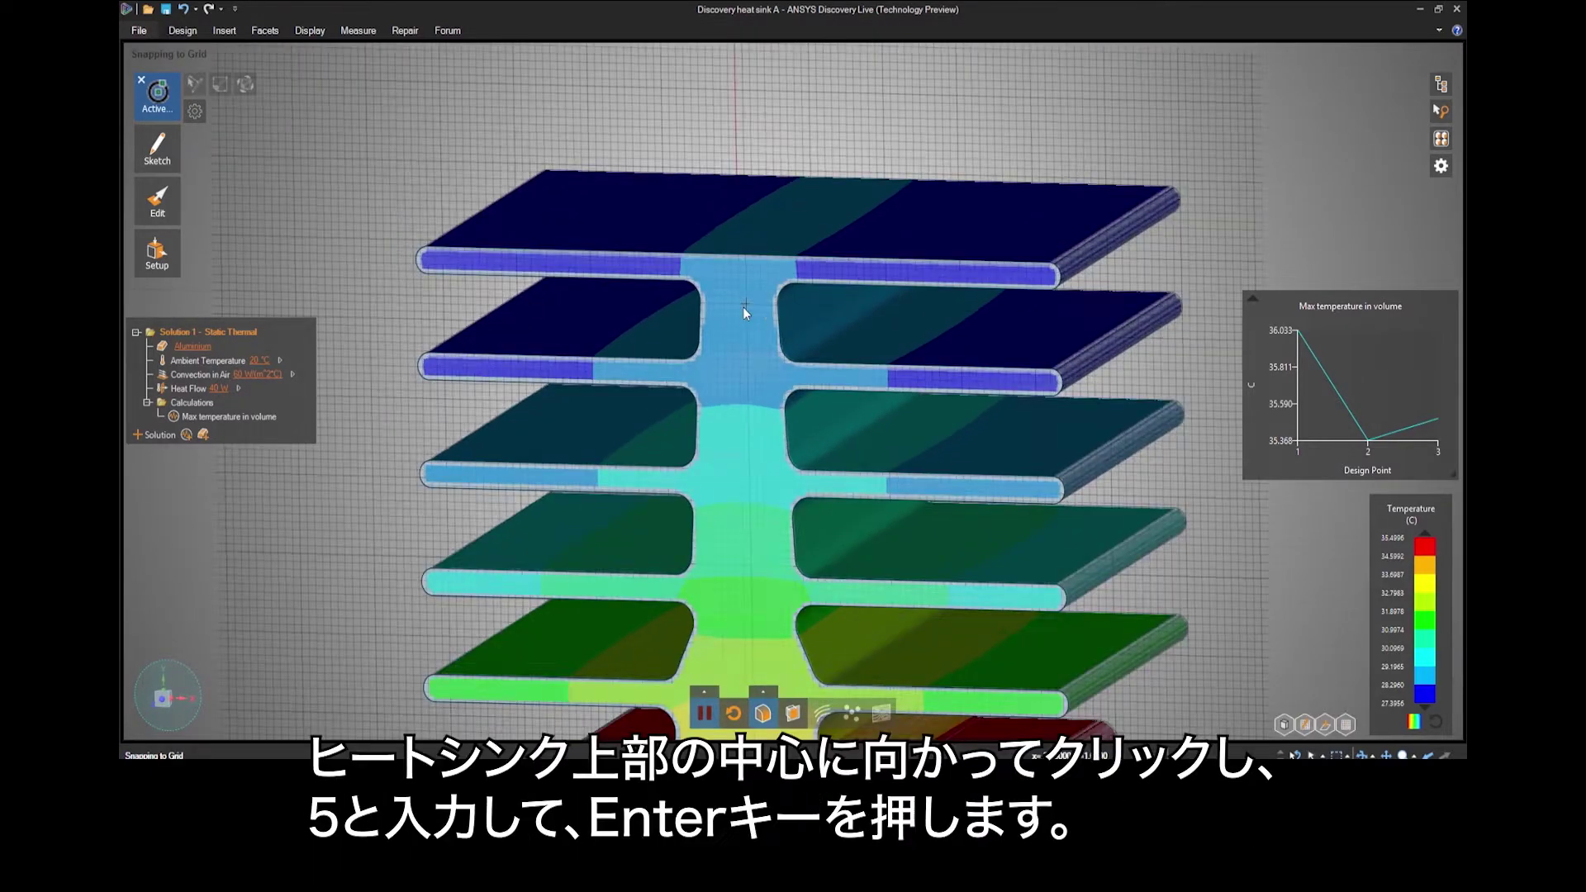
click(738, 319)
text(5mm)
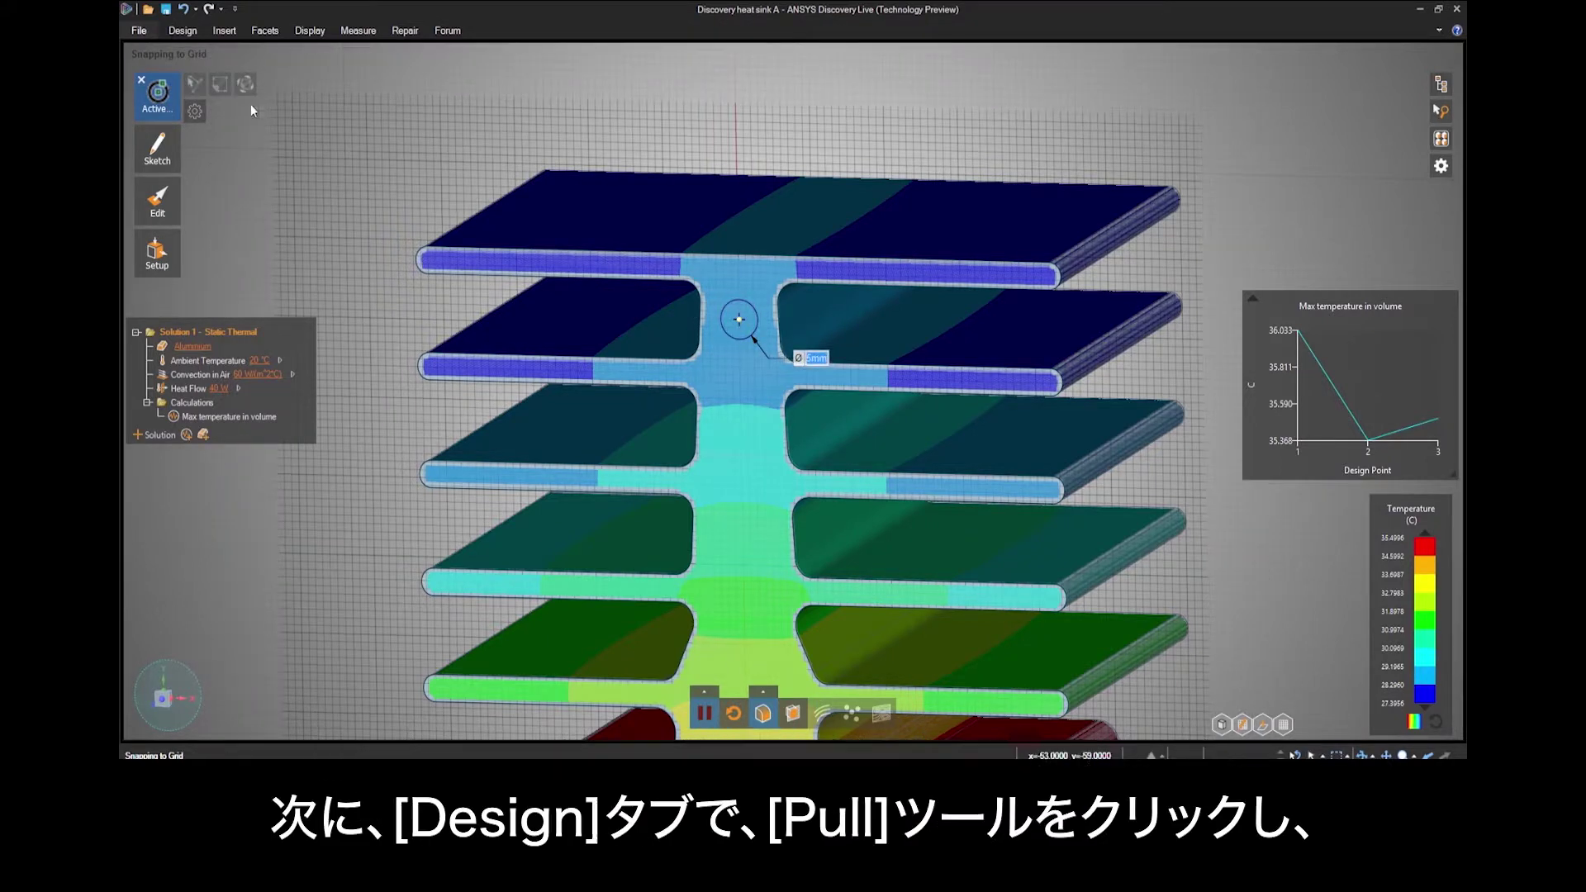
Step: Pull the 5 mm circle through the central column to cut a round hole
click(184, 31)
click(494, 67)
click(730, 312)
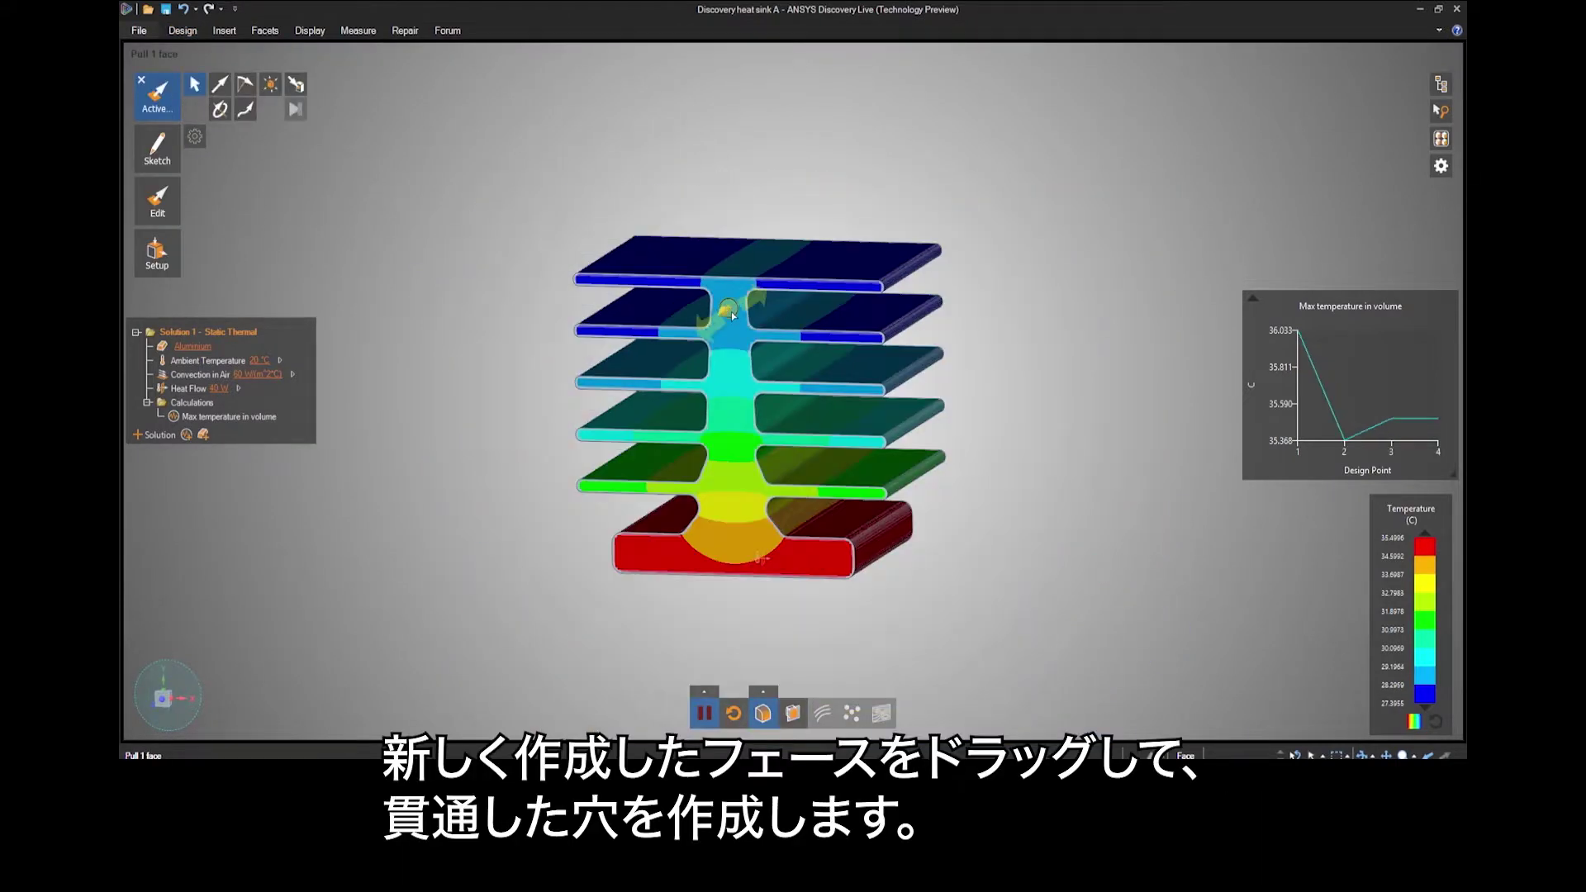
drag(517, 264, 635, 201)
Step: Pull the hole's axis along the heat sink's top-face direction to cut a slot down the central column
scroll(731, 306, up, 3)
click(717, 314)
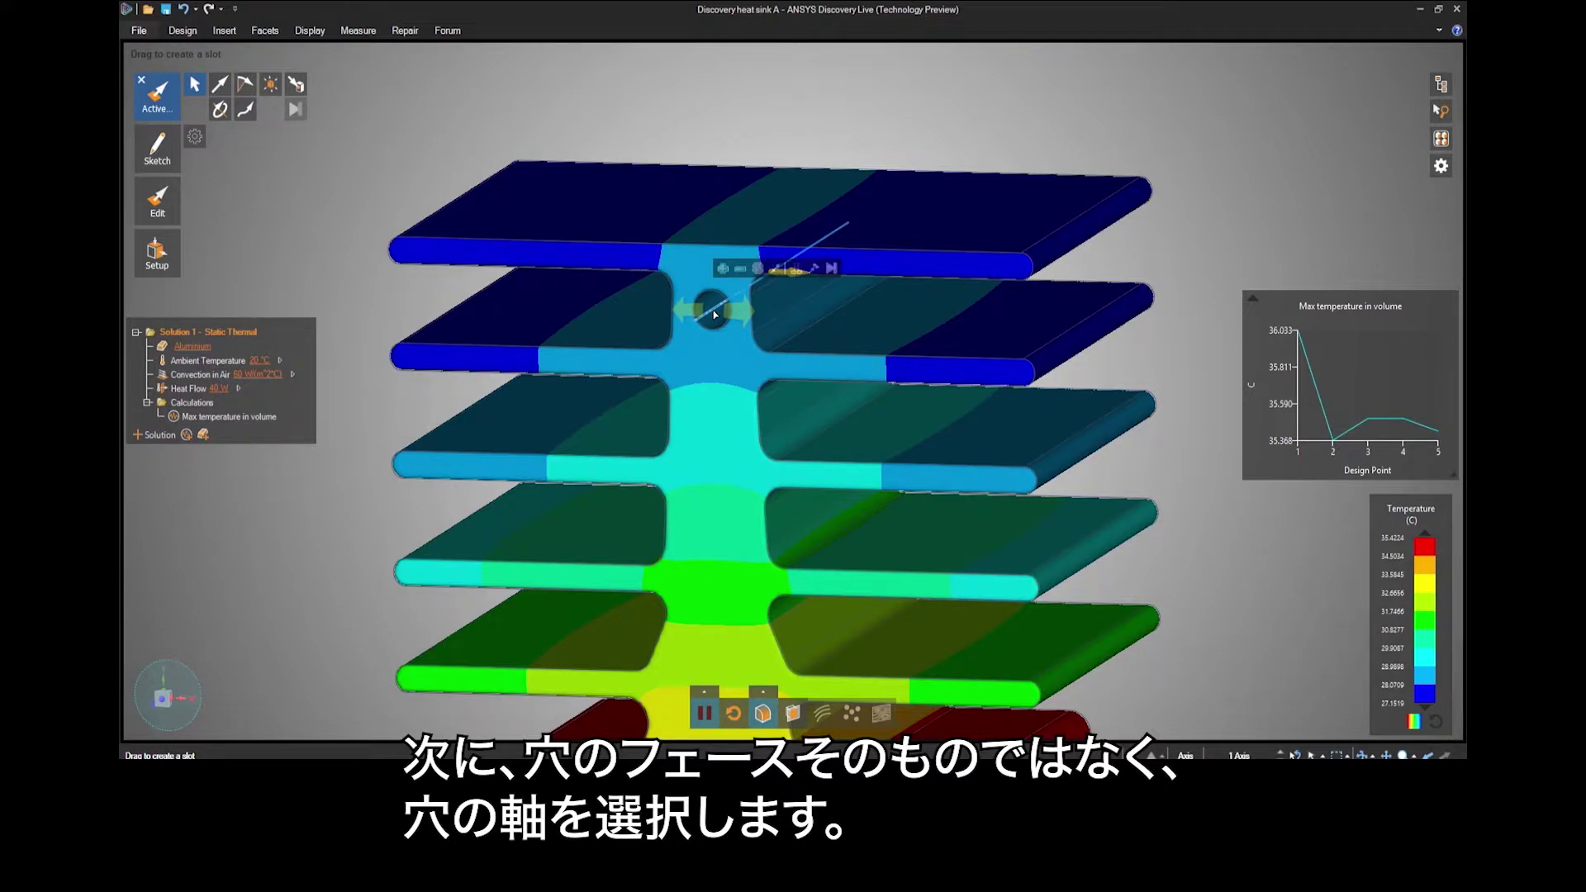
scroll(715, 313, down, 5)
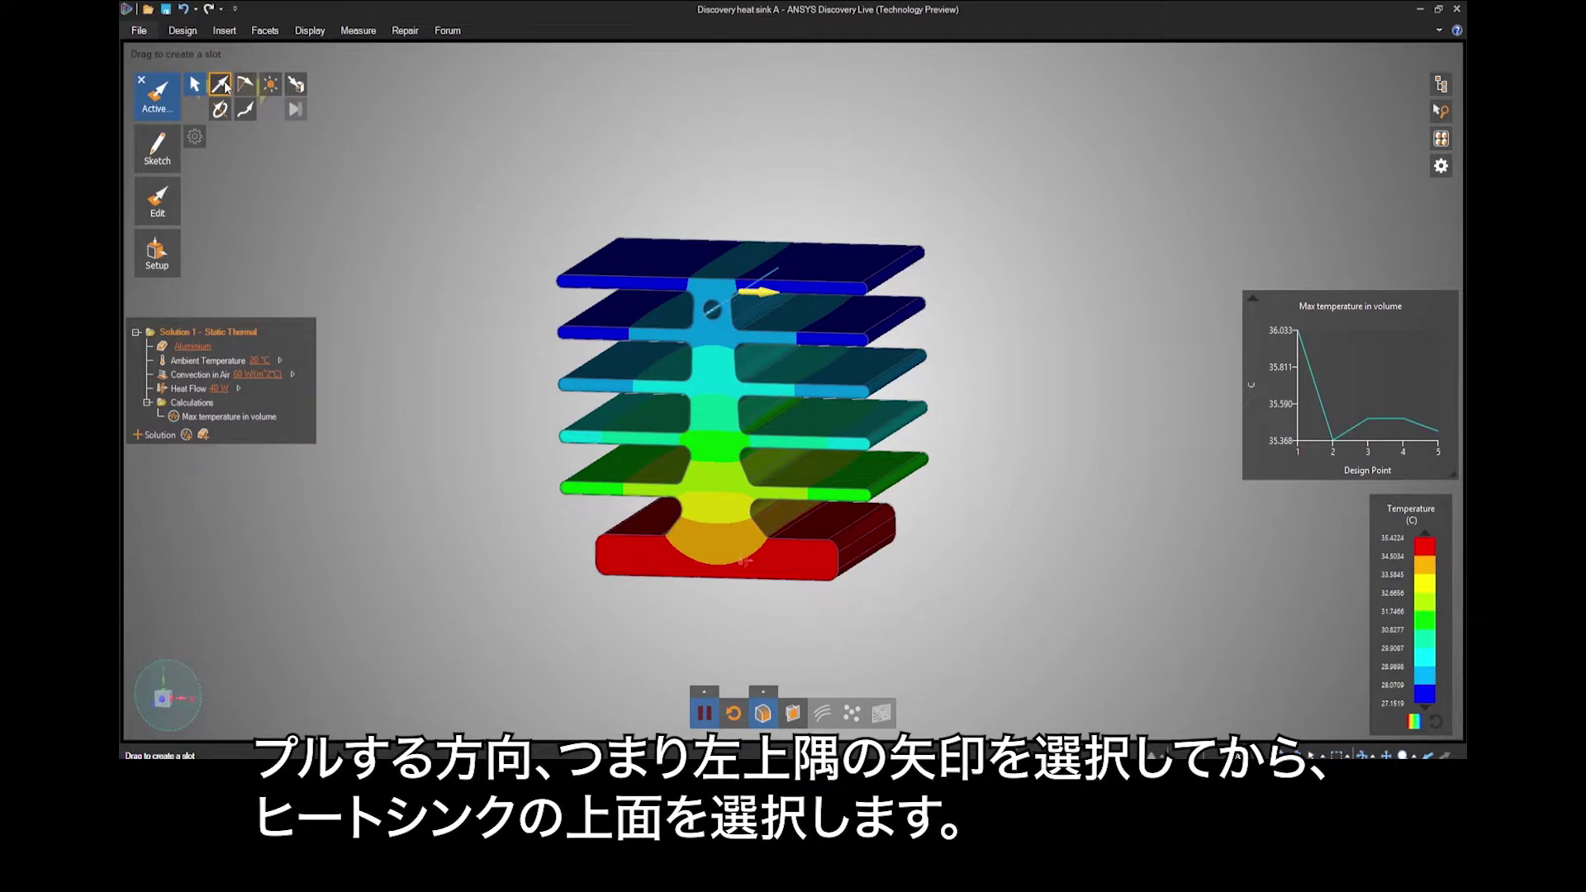
click(226, 86)
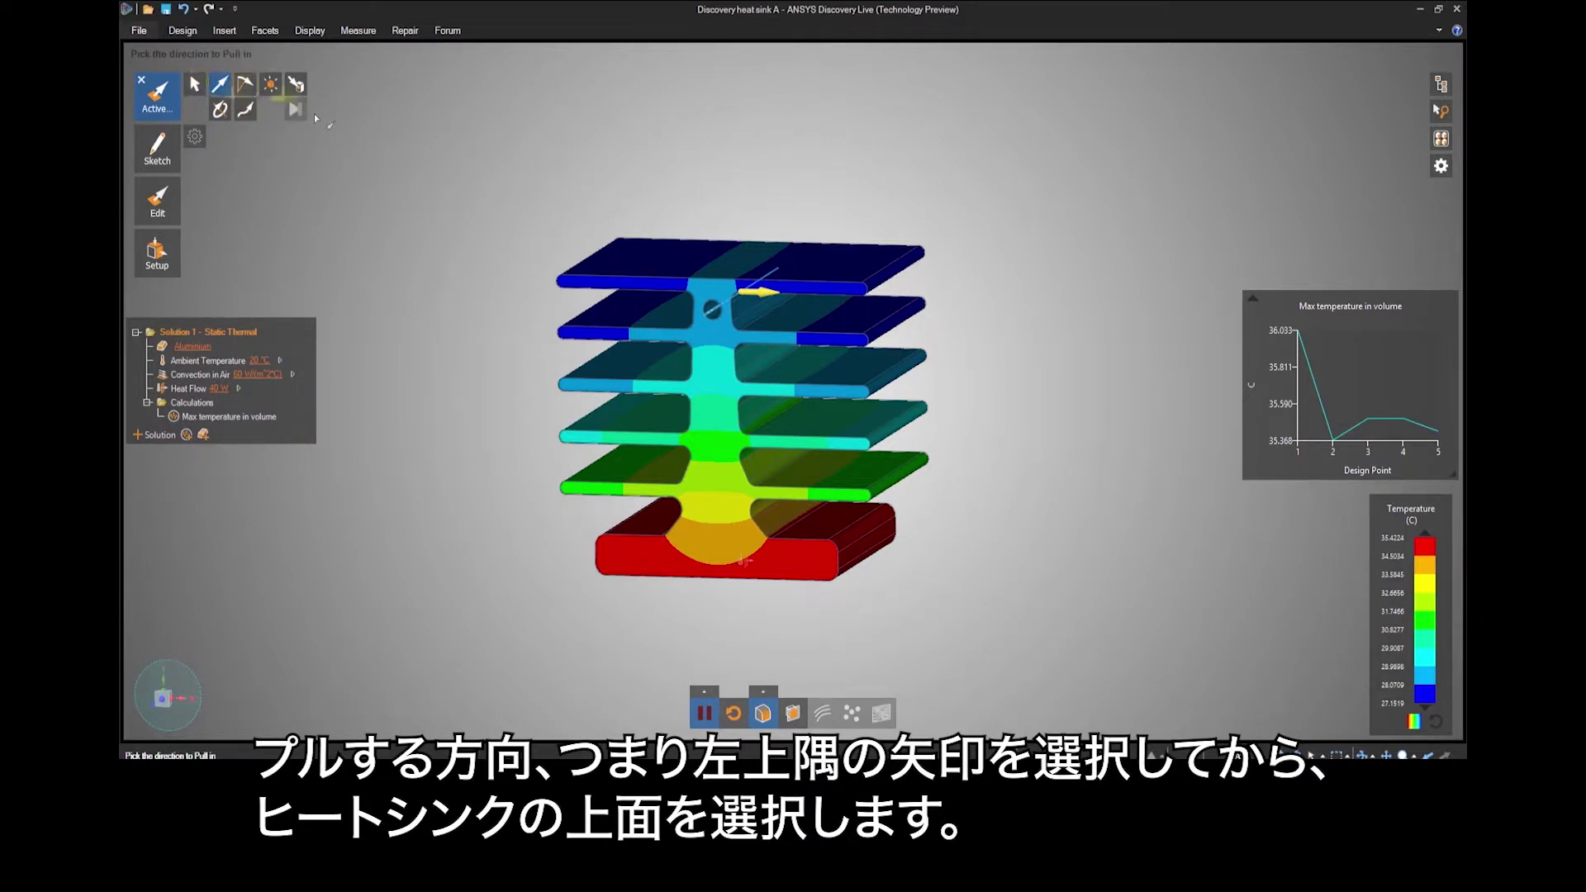
click(663, 258)
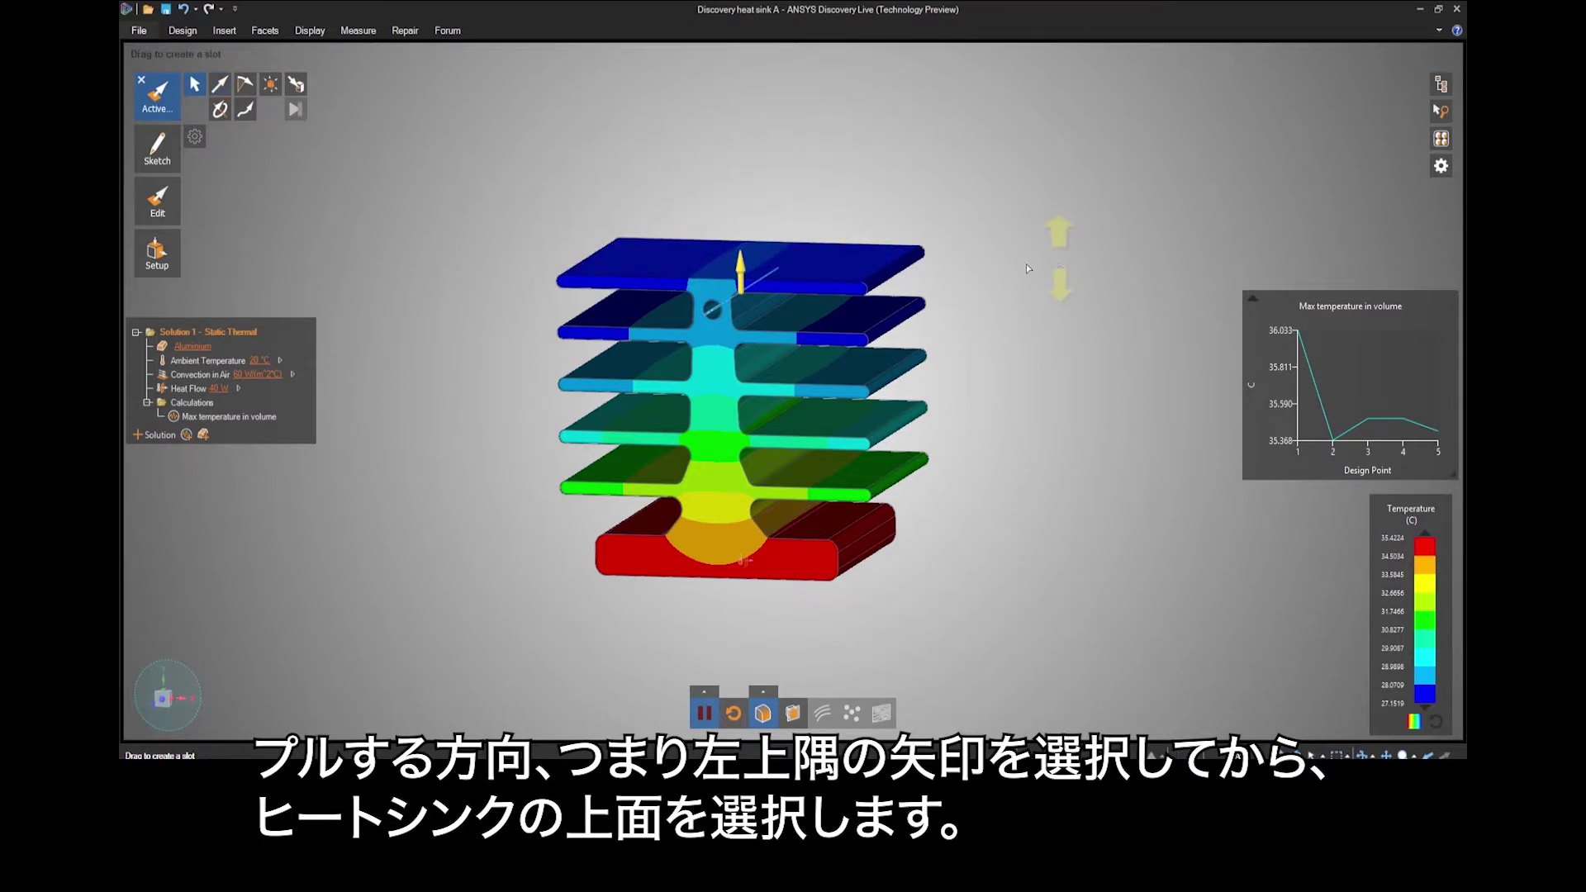
drag(1005, 267, 1007, 482)
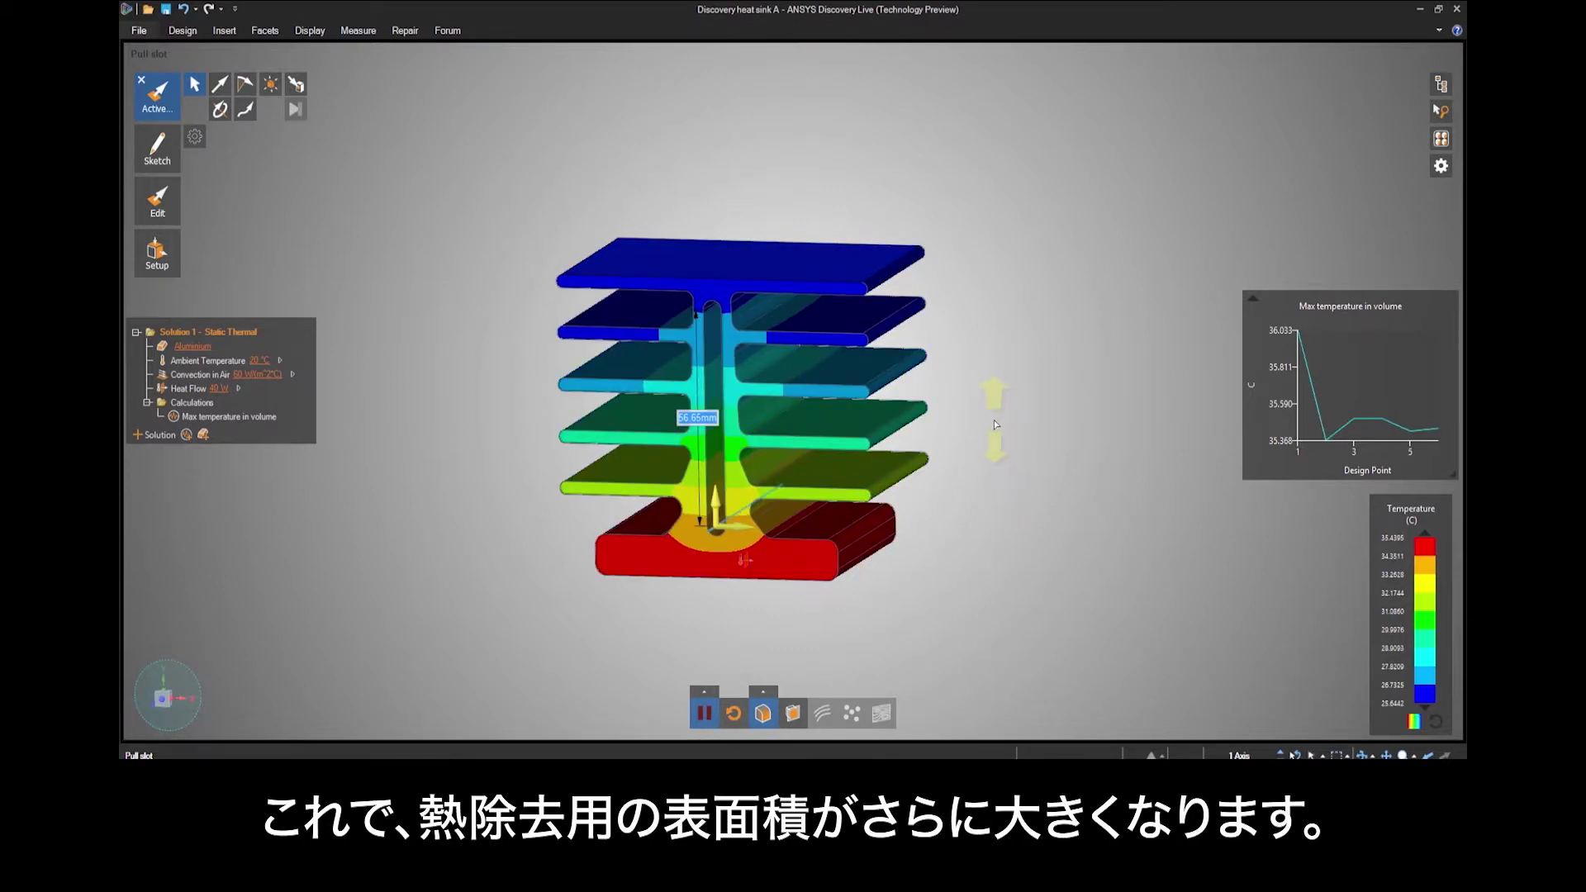
click(993, 420)
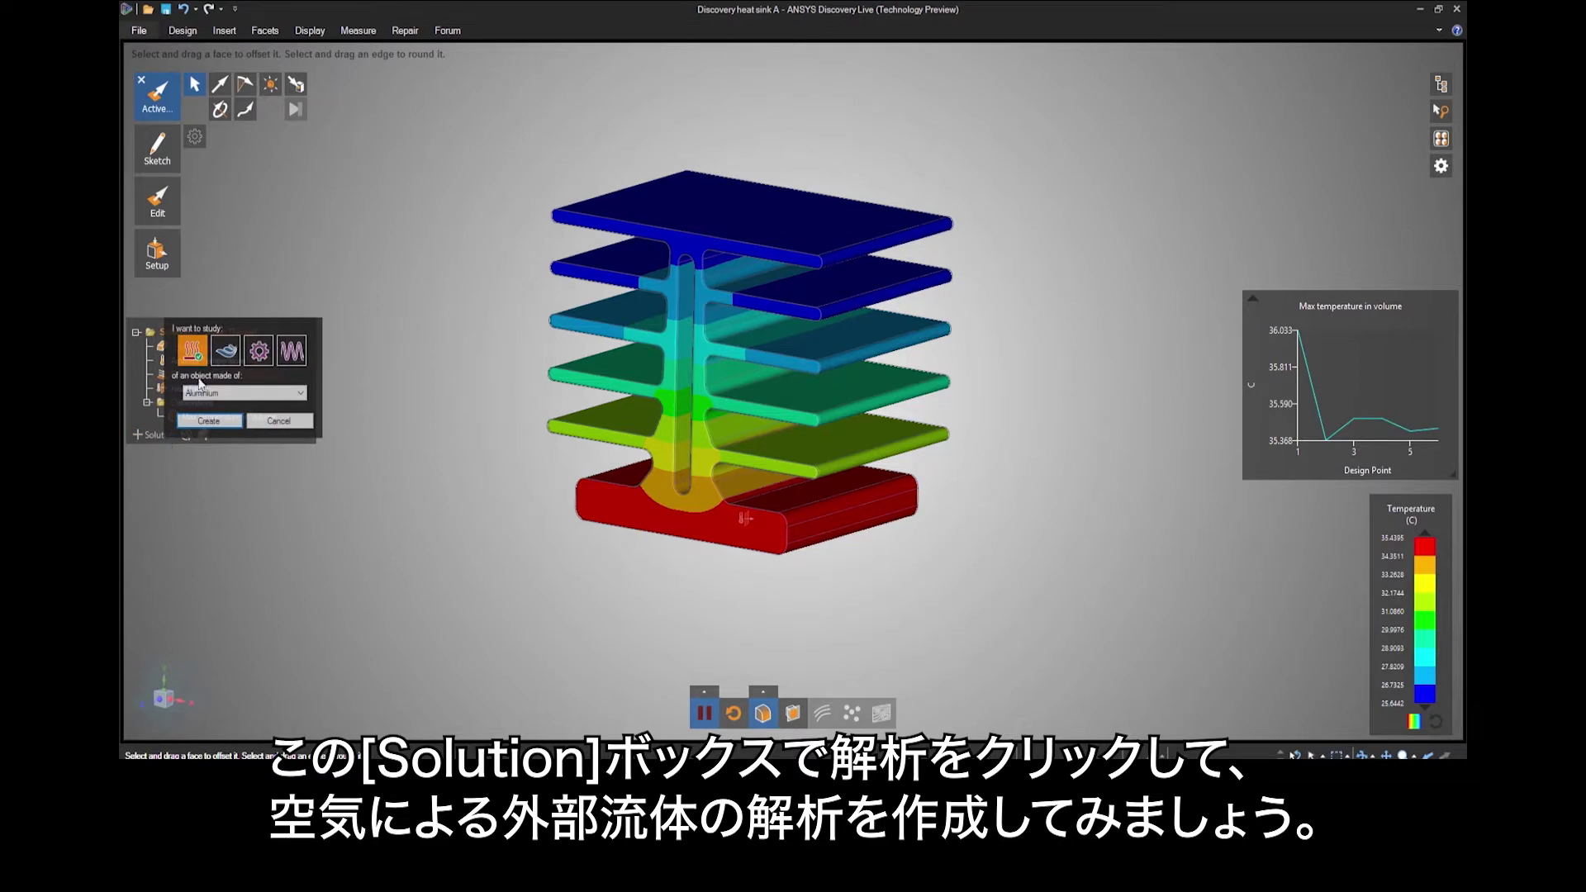
Step: Create an External Flow air study with the left side as inlet and the ground plane set
click(225, 352)
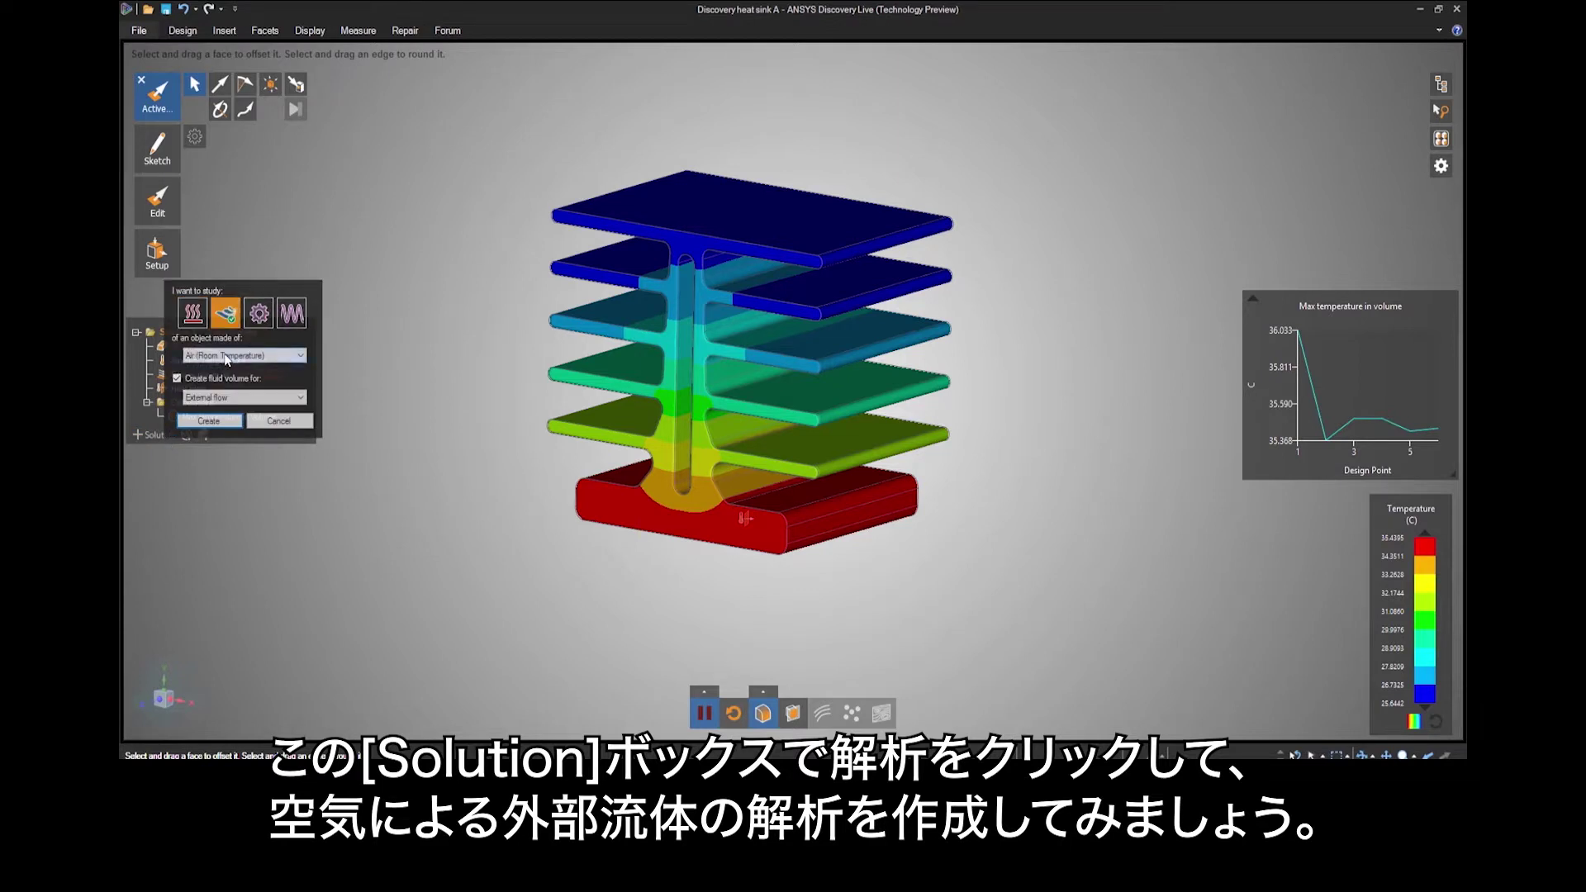
click(209, 421)
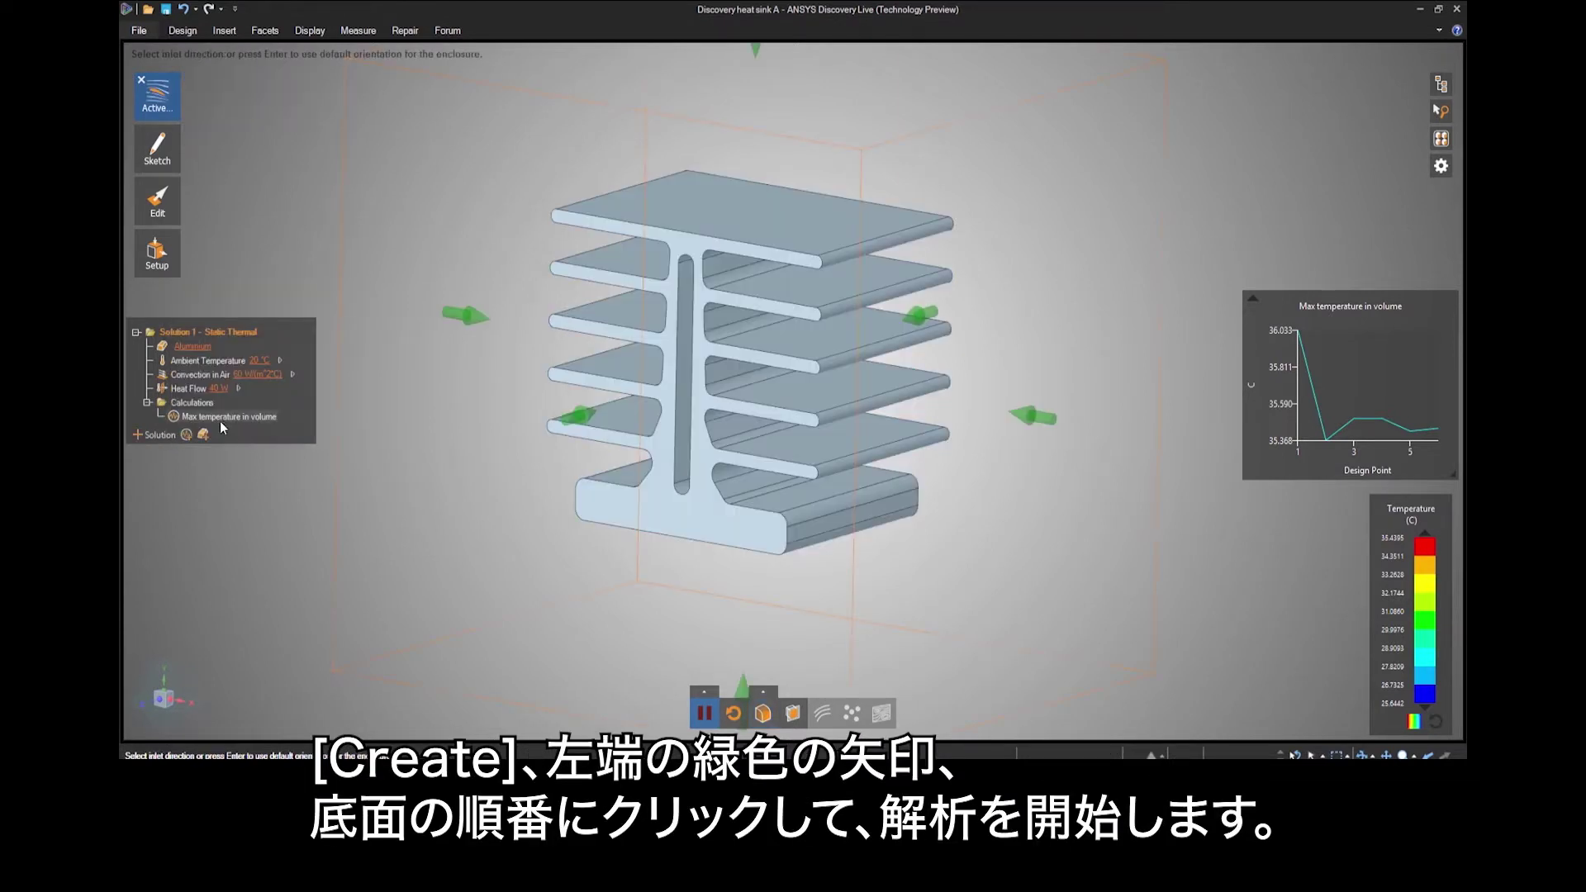
click(565, 415)
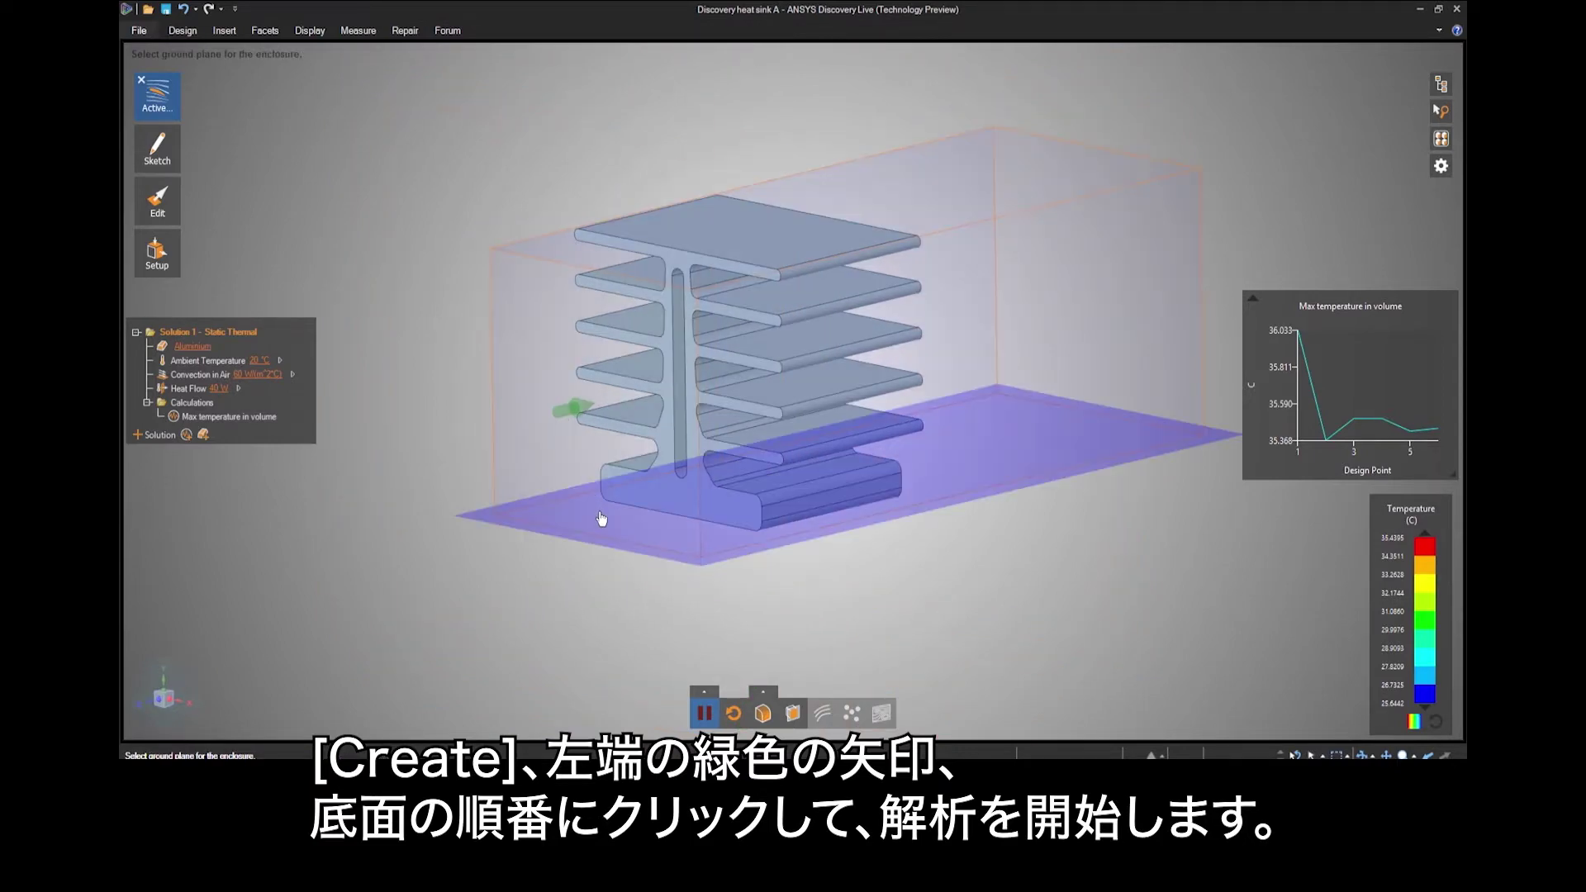
click(601, 519)
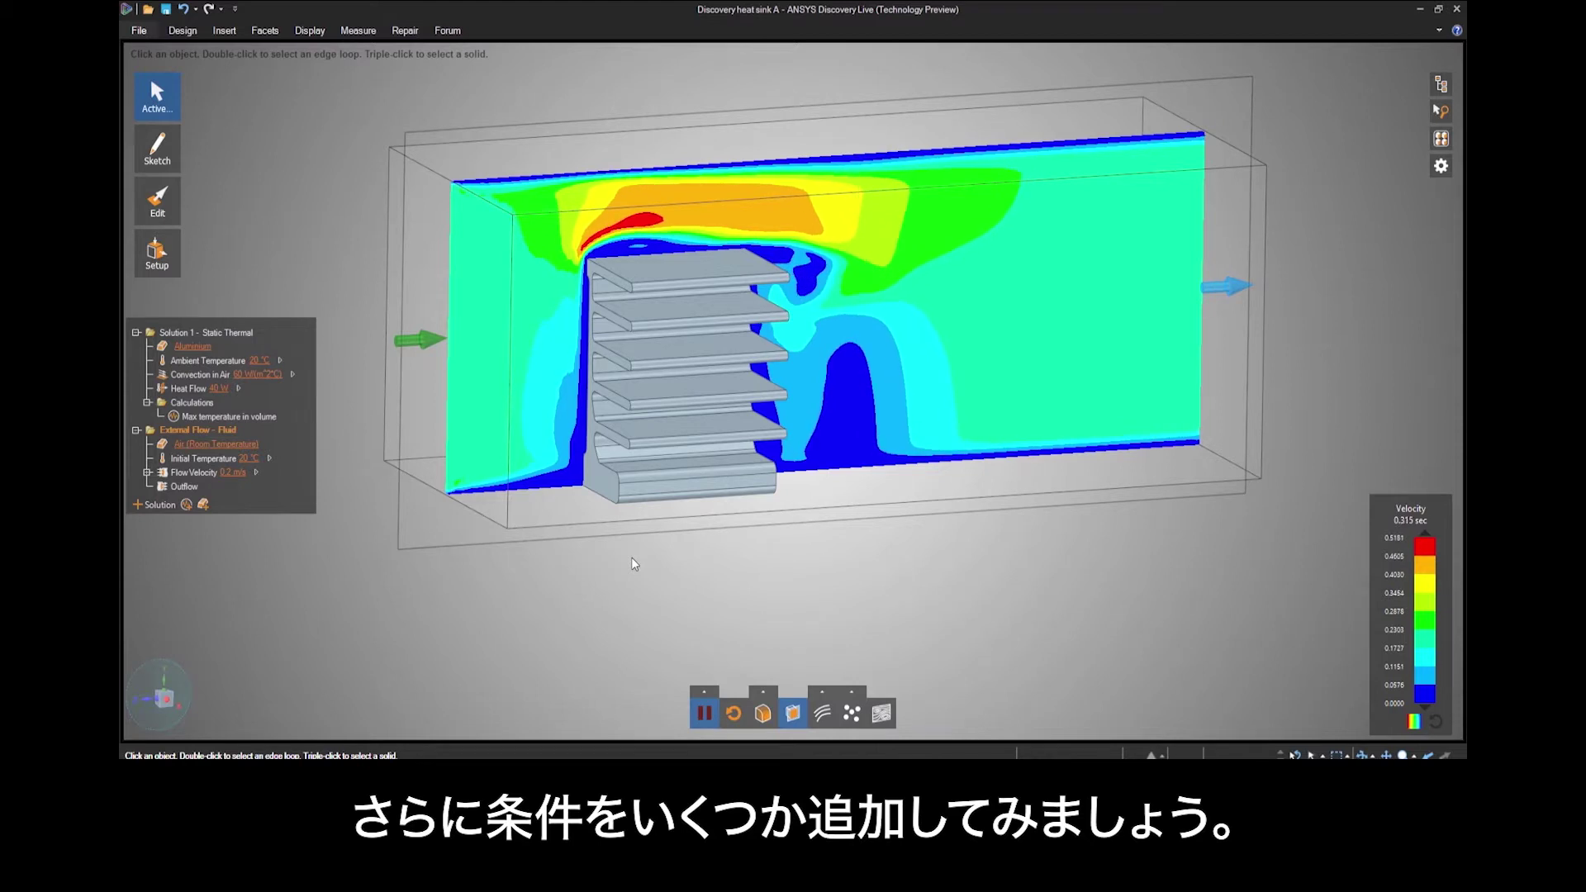
Step: Apply a 30 °C temperature condition to the heat sink's Solid body
click(1440, 84)
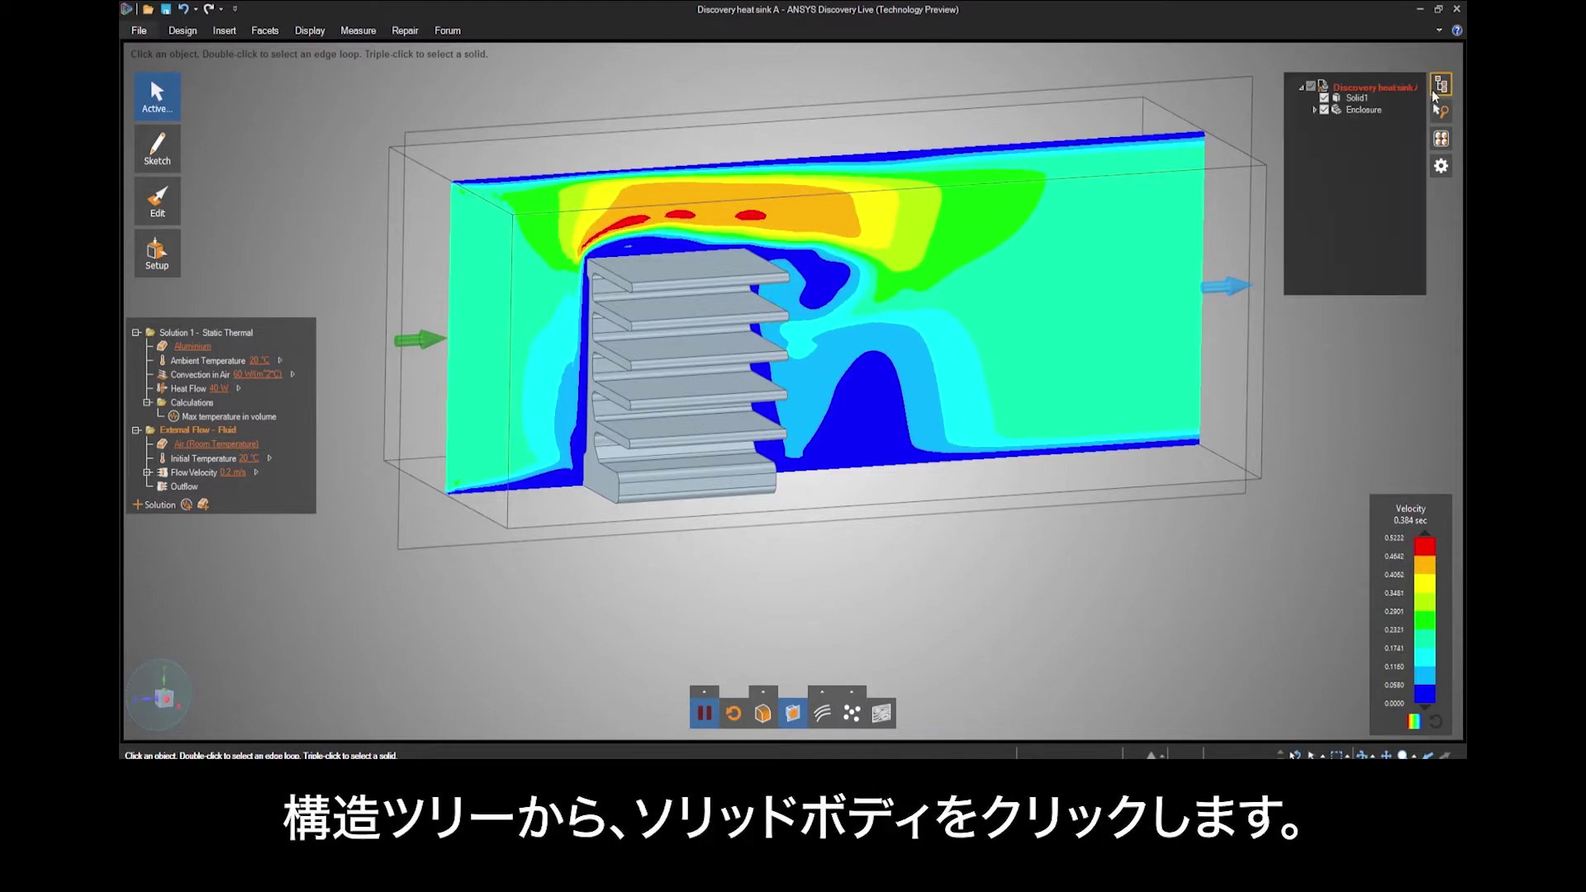
click(1356, 98)
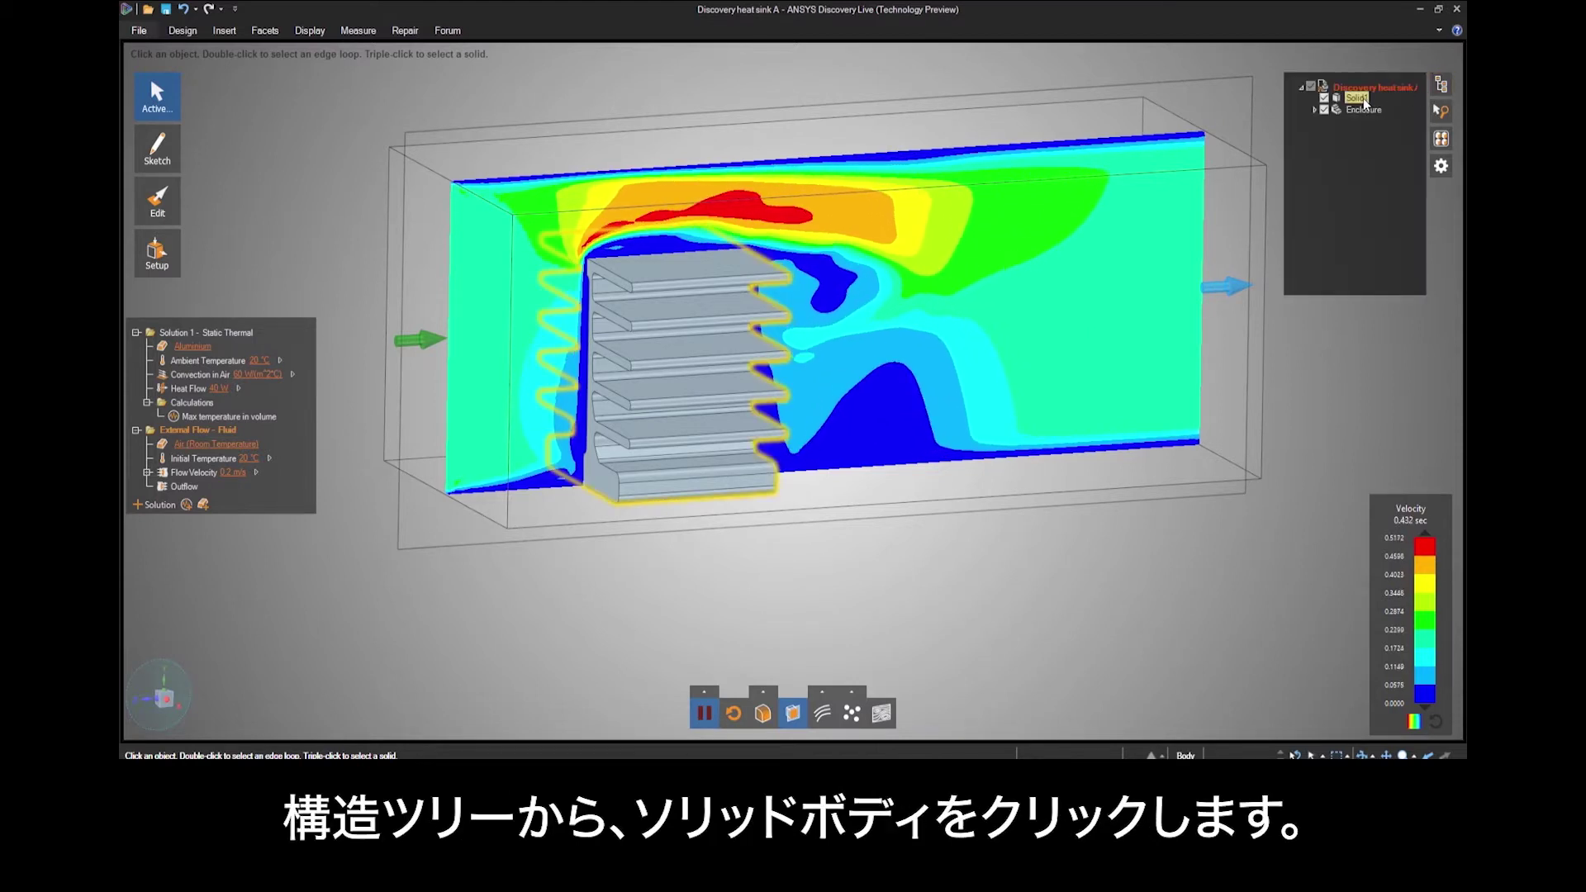
right_click(986, 75)
click(1007, 37)
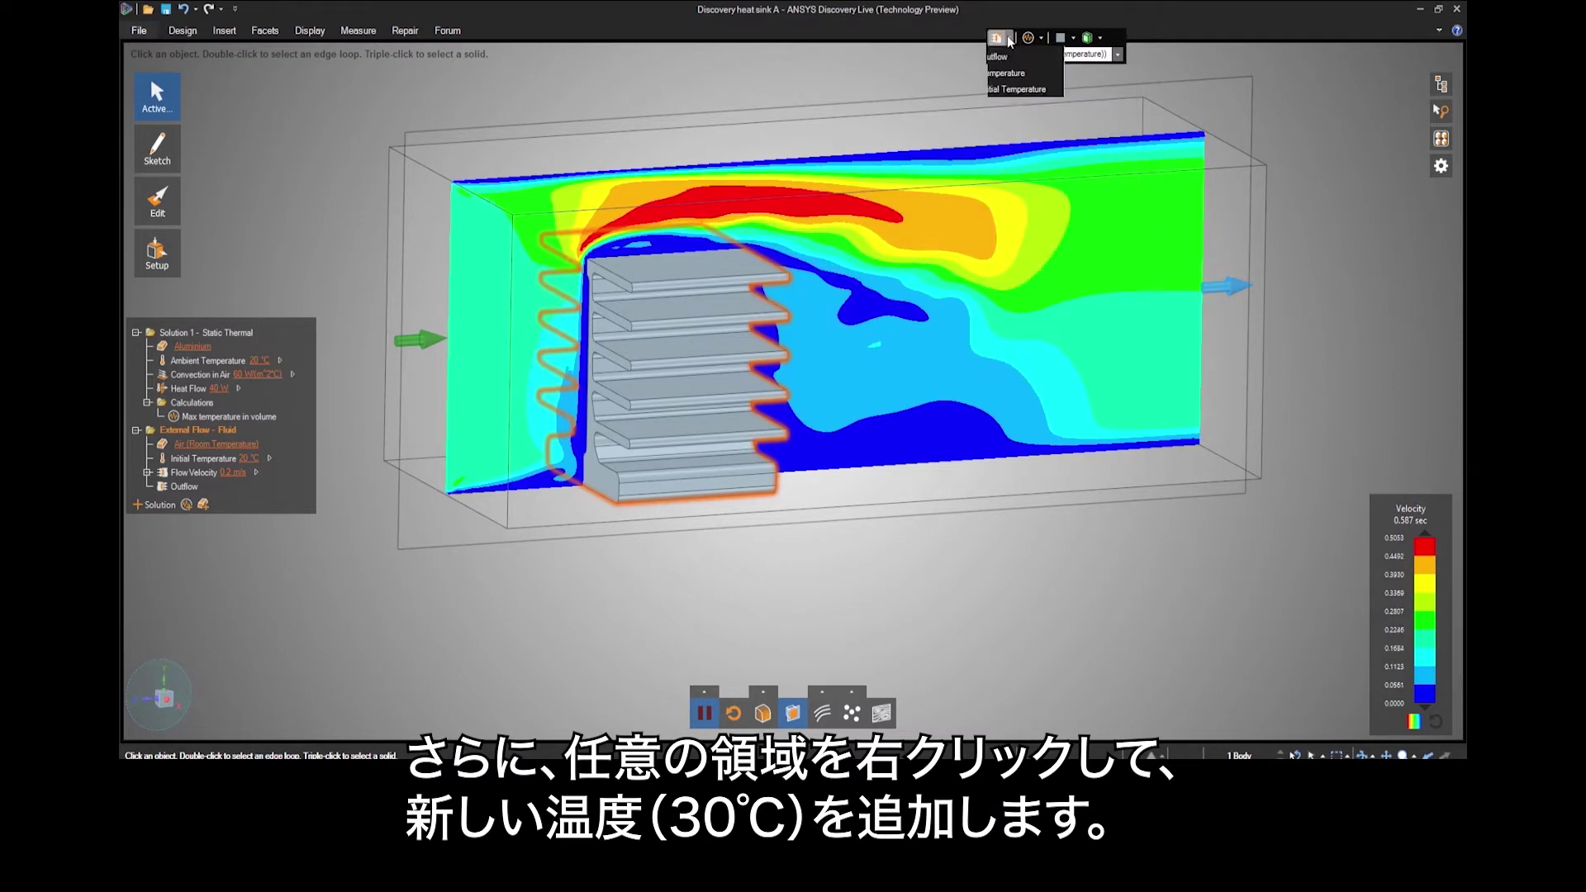
click(1036, 104)
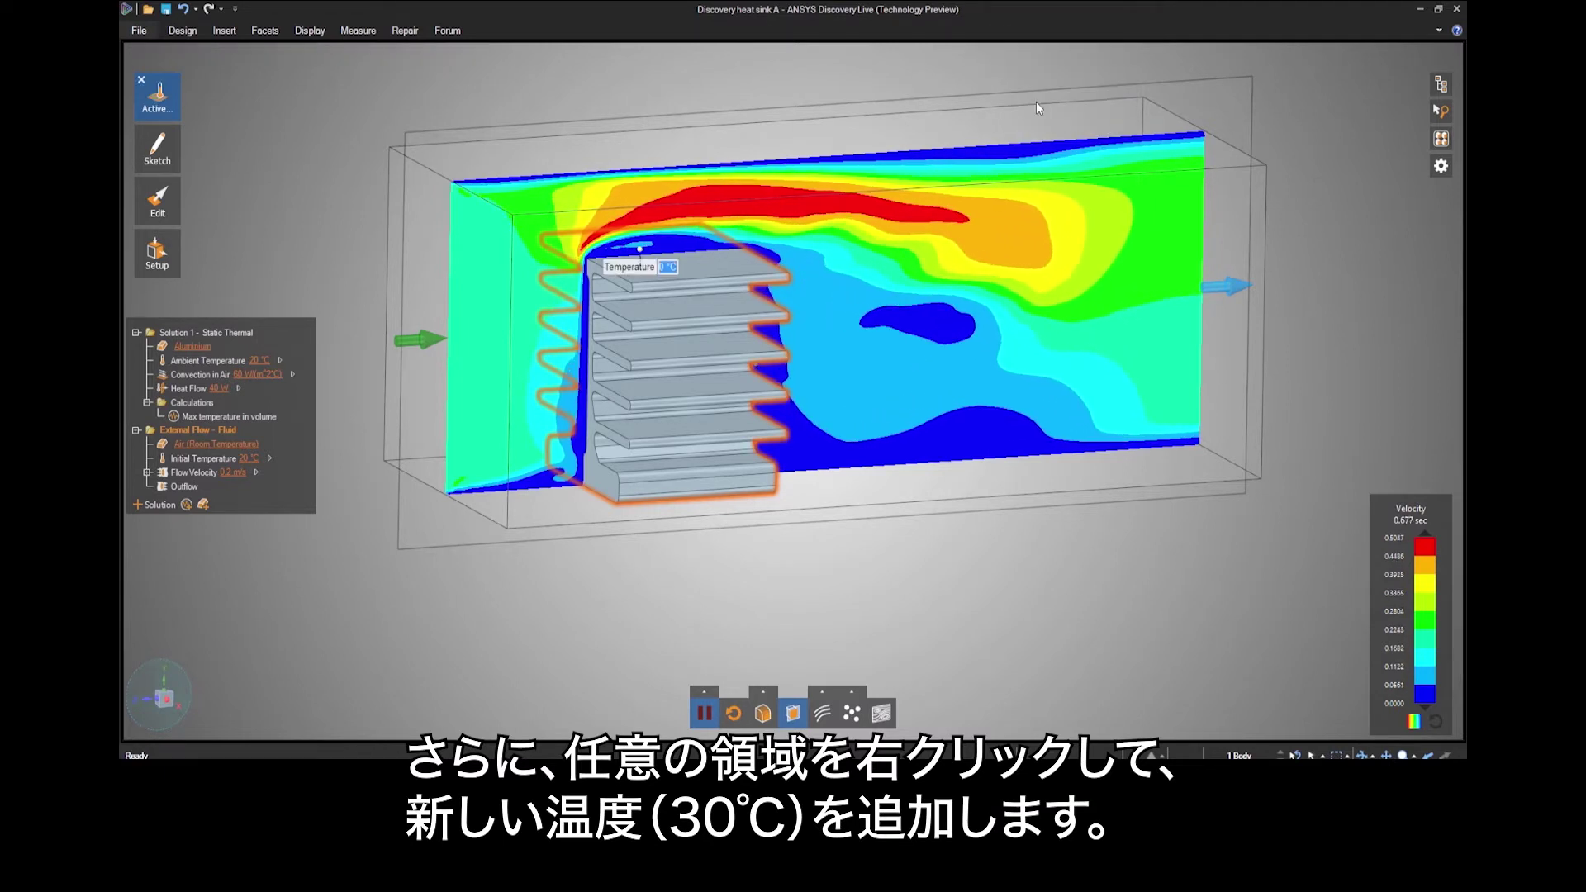
text(30)
key(Return)
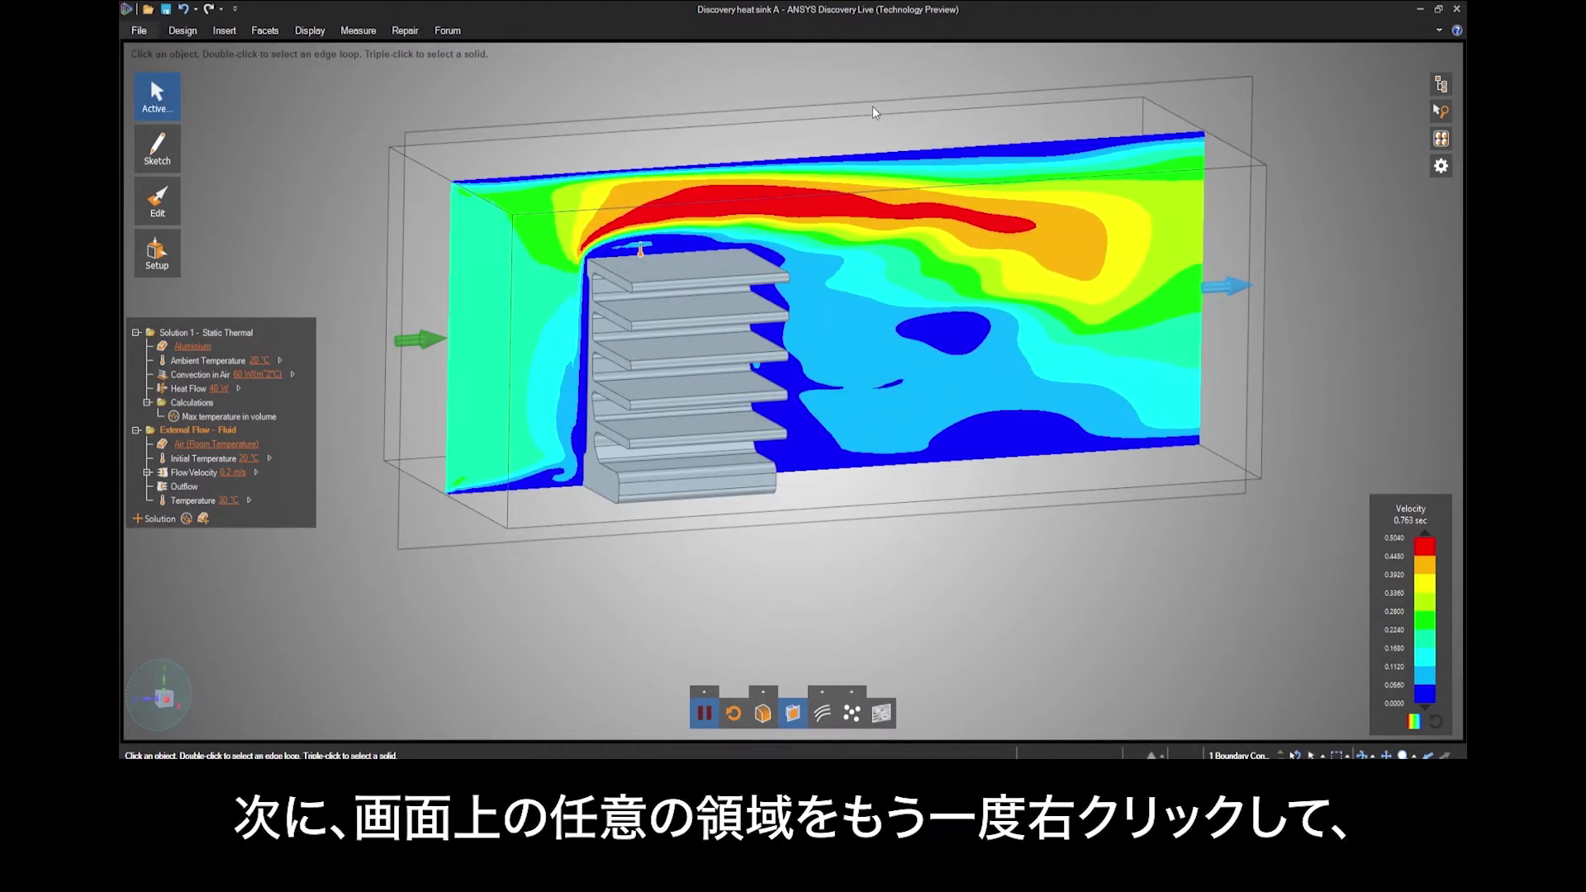
Step: Enable enclosure selection and give the enclosure's left inlet face a 20 °C temperature
right_click(799, 98)
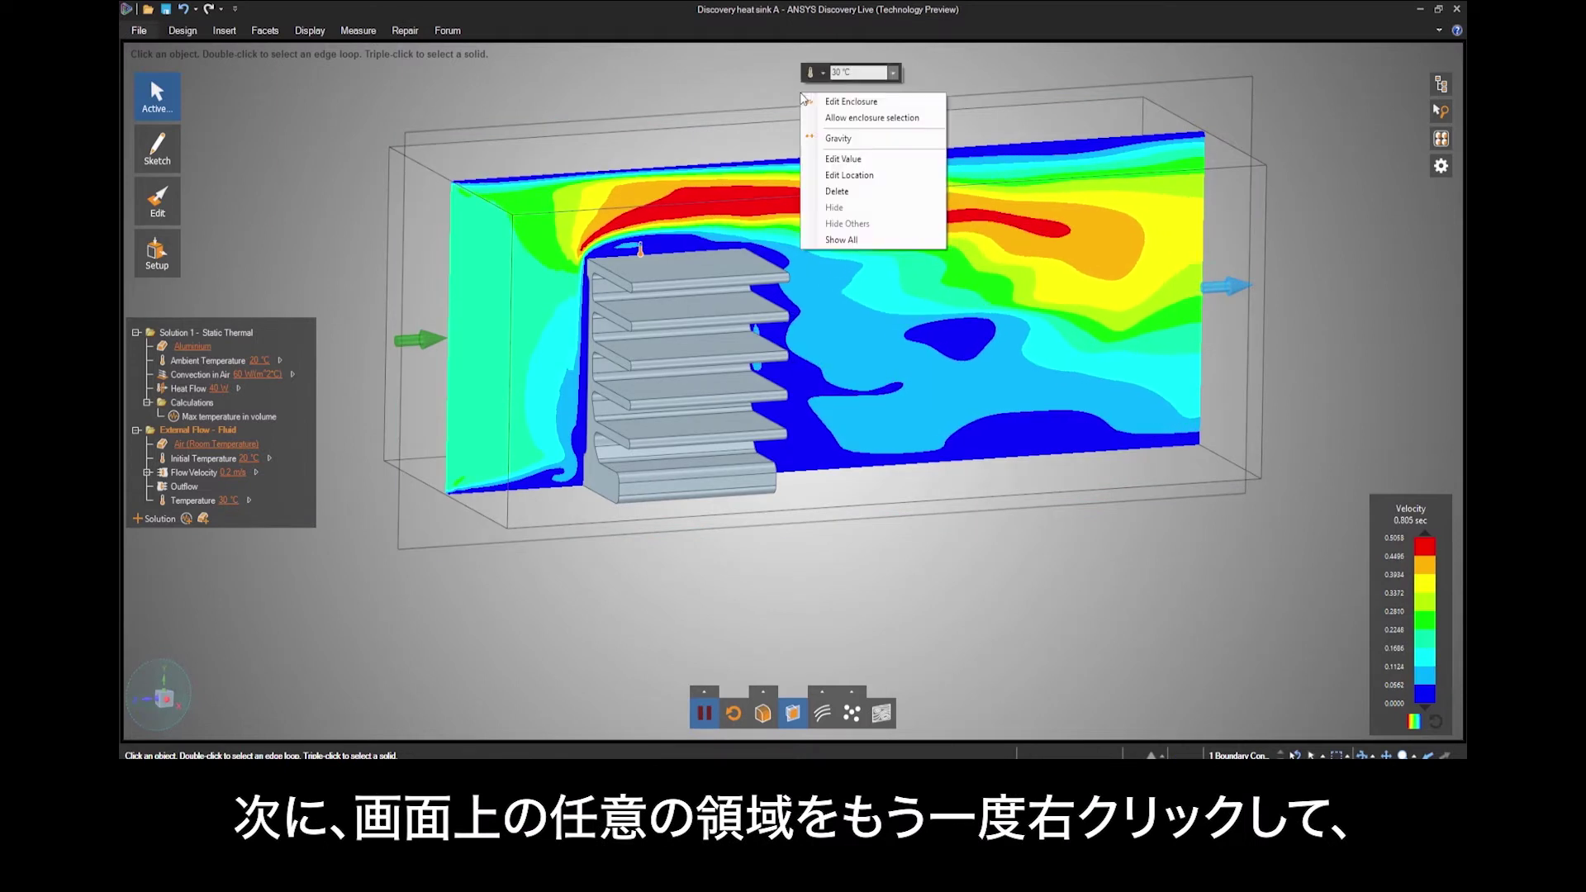
click(853, 118)
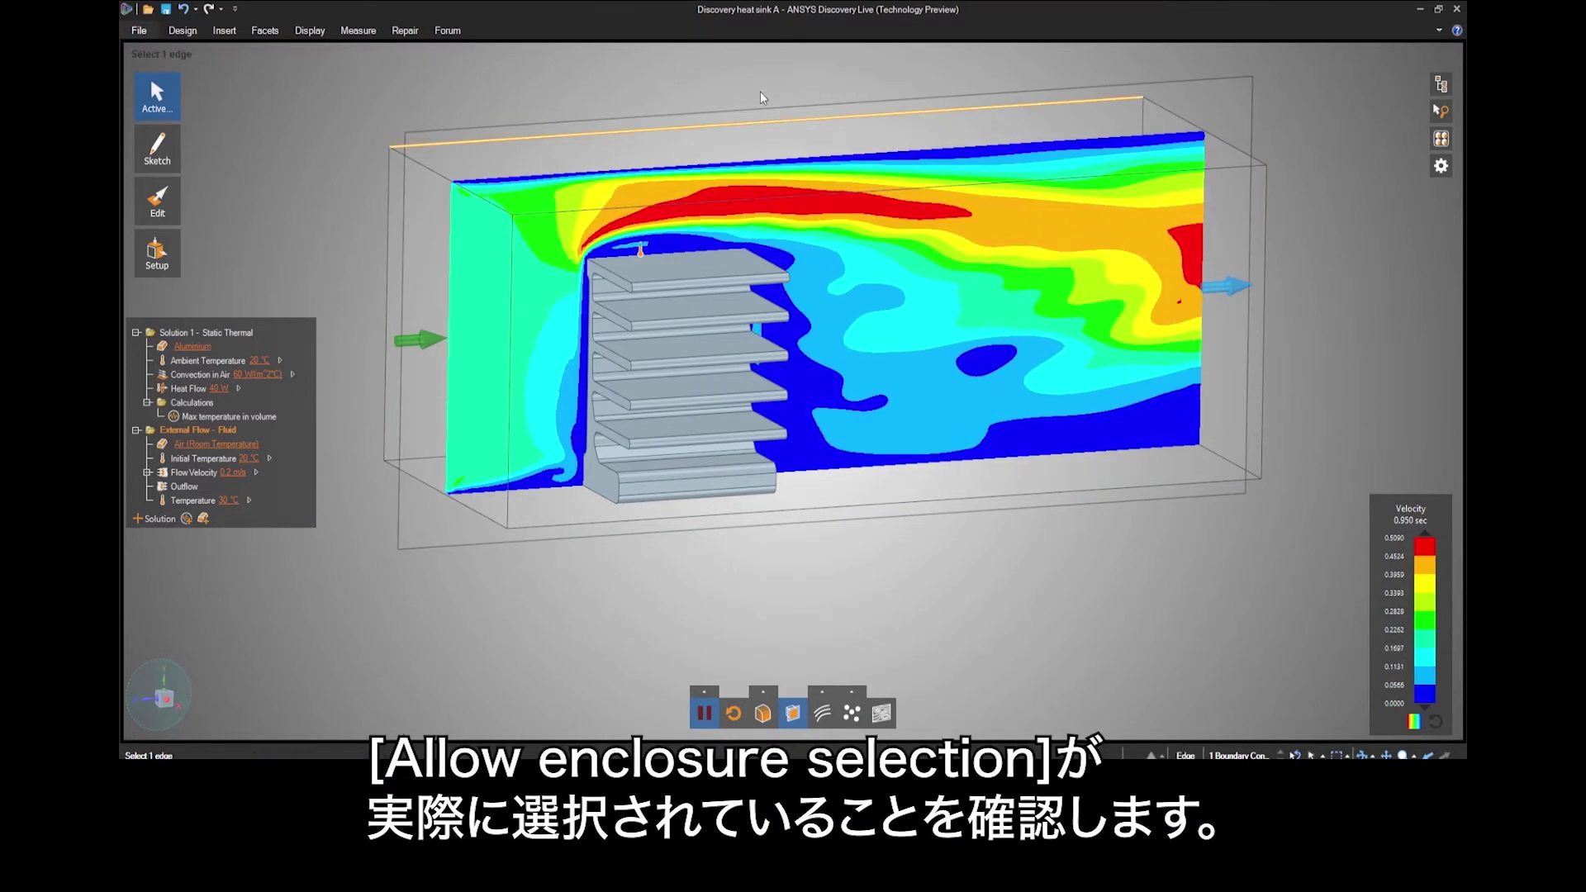
right_click(735, 92)
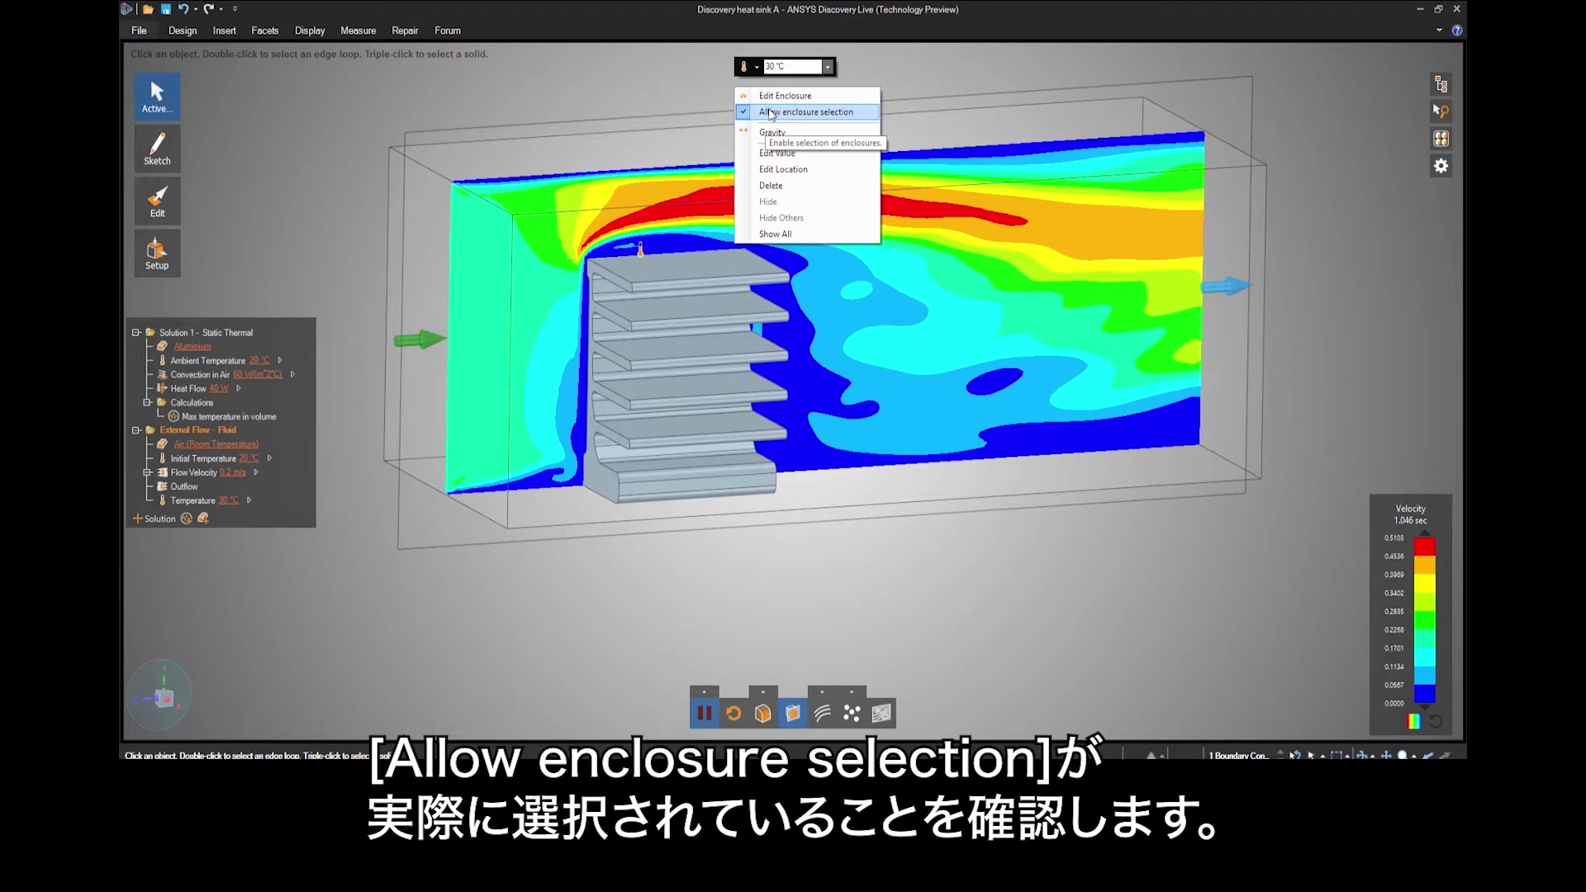
click(429, 200)
click(440, 121)
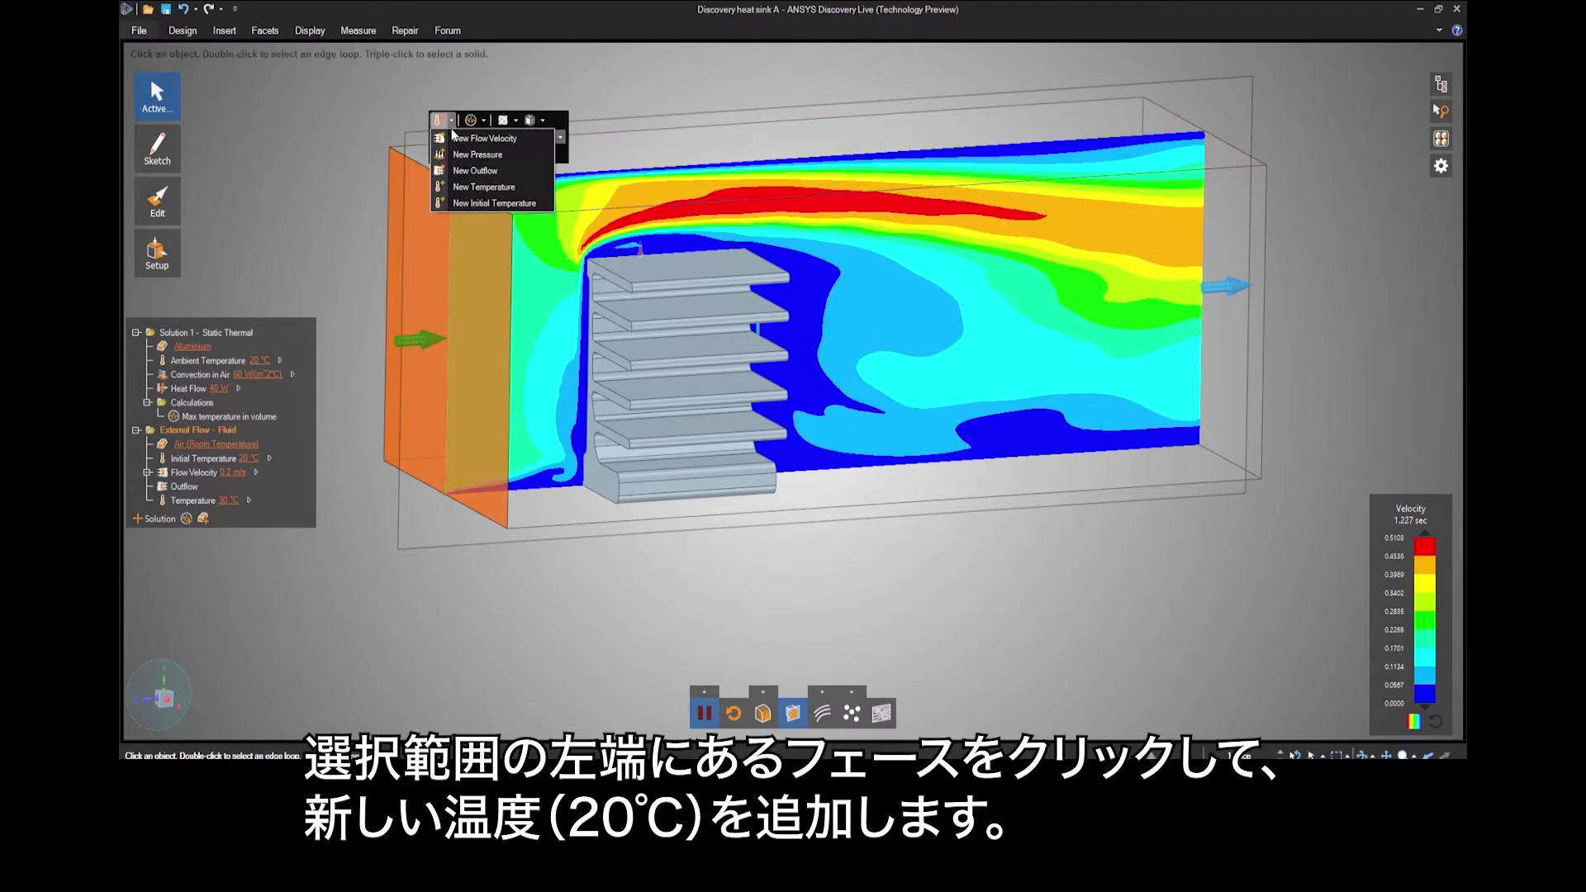
click(482, 187)
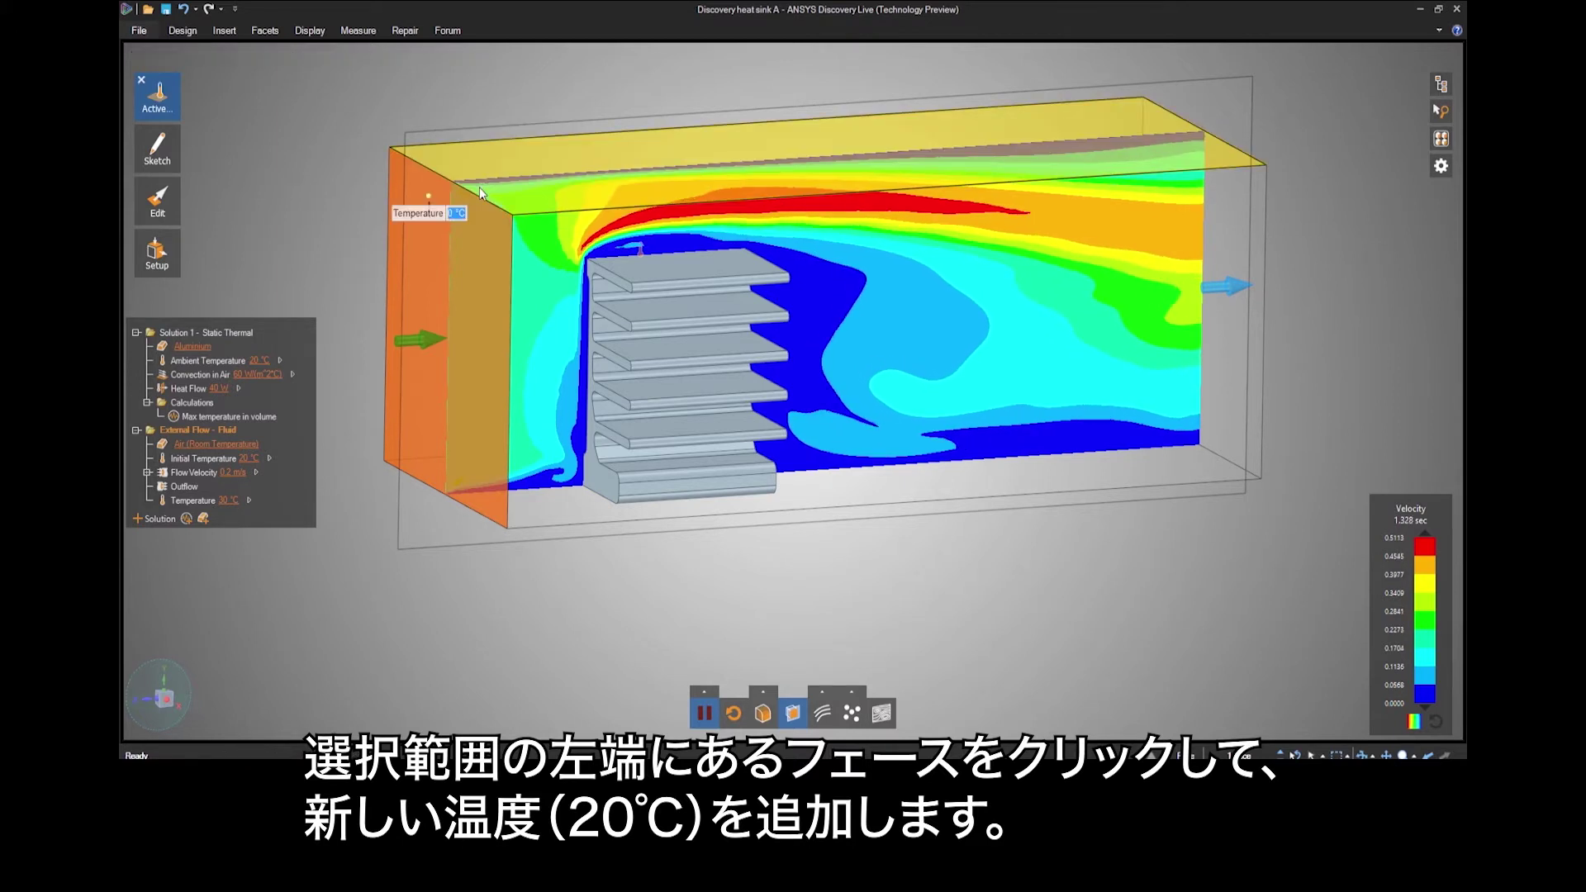
text(20)
key(Return)
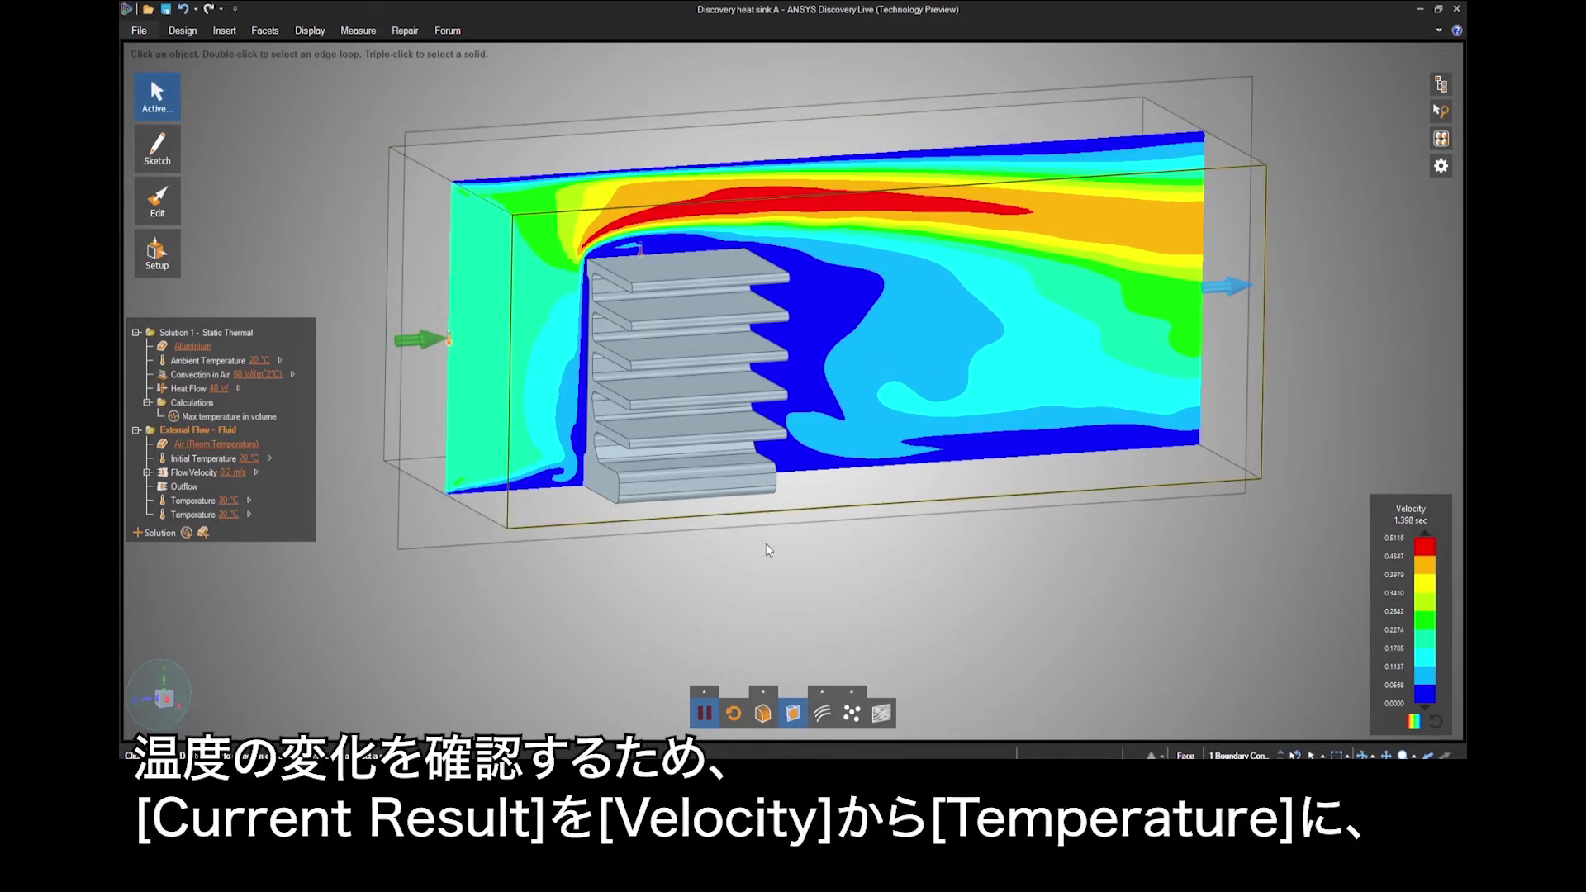
Step: Switch the displayed result from Velocity to Temperature with Composite rendering
click(764, 693)
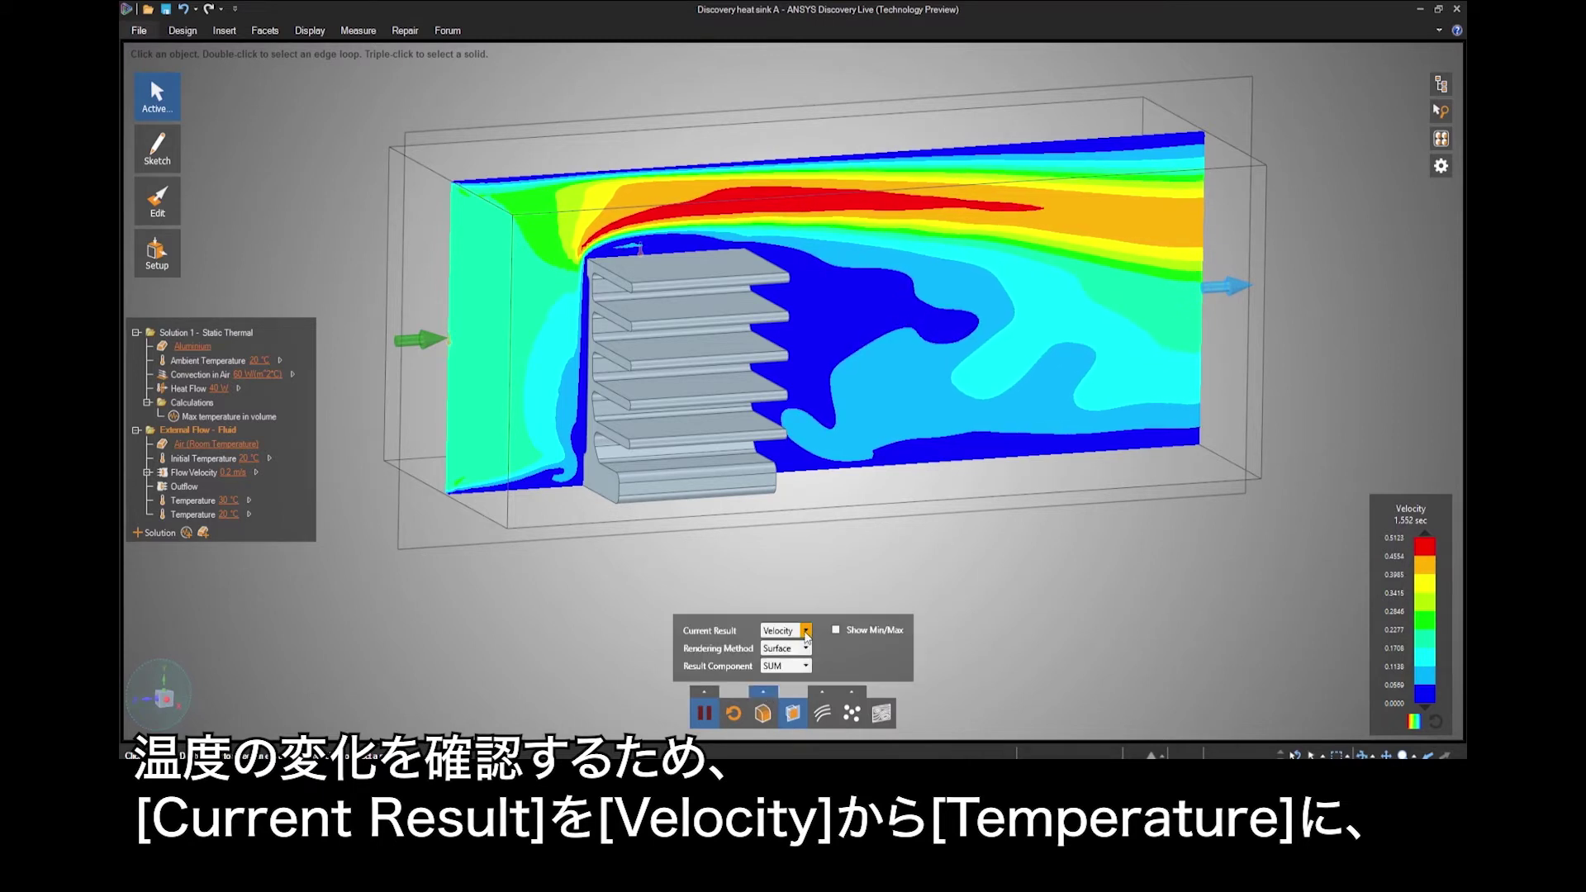
click(806, 630)
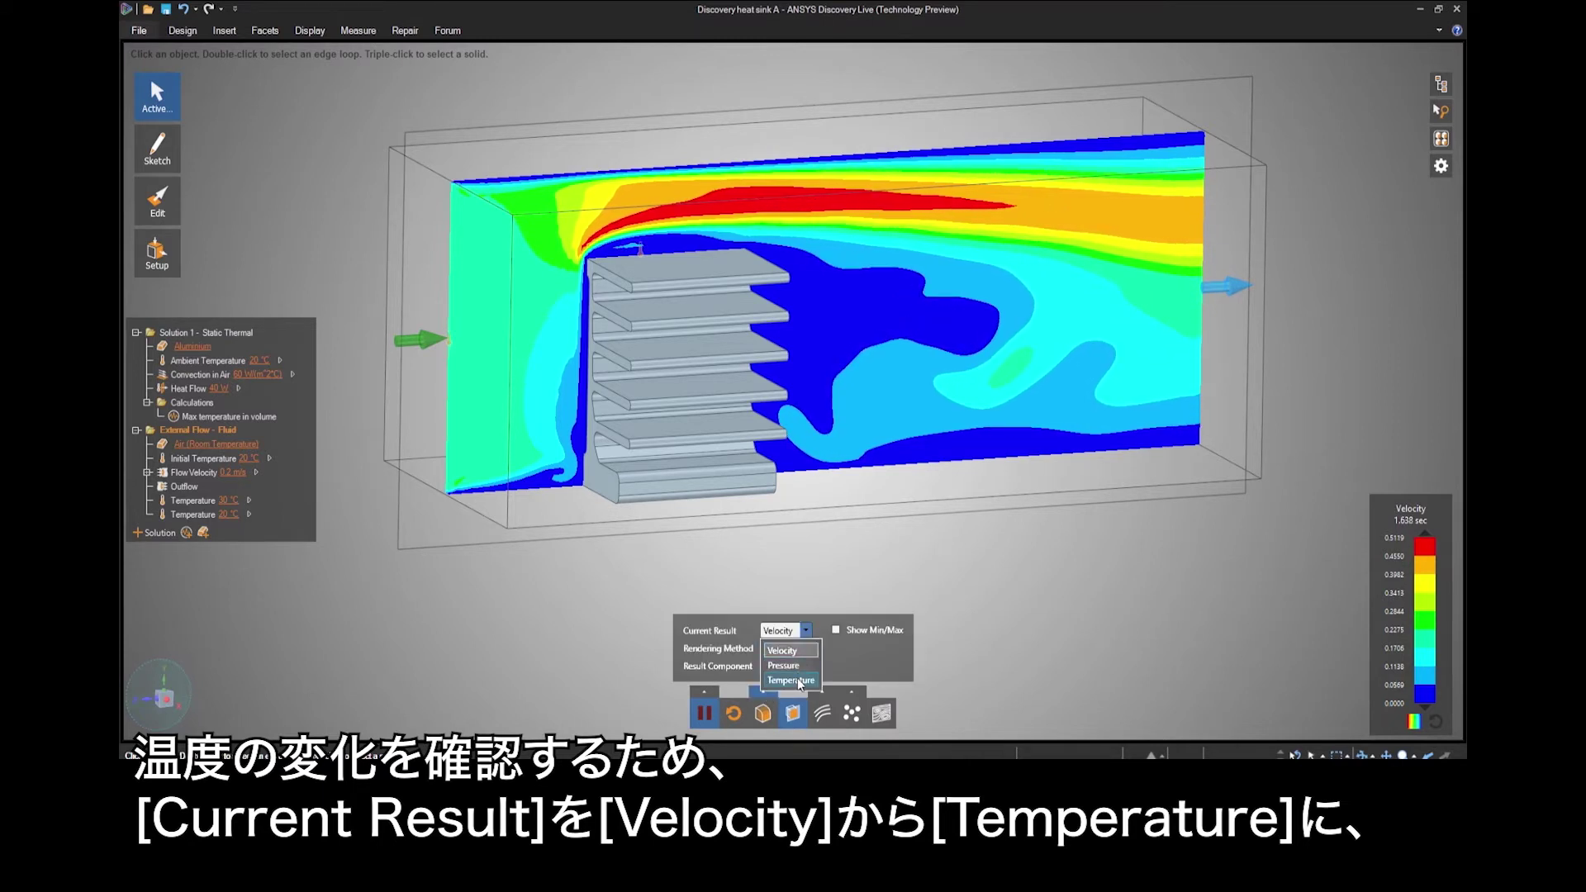
click(800, 683)
click(813, 649)
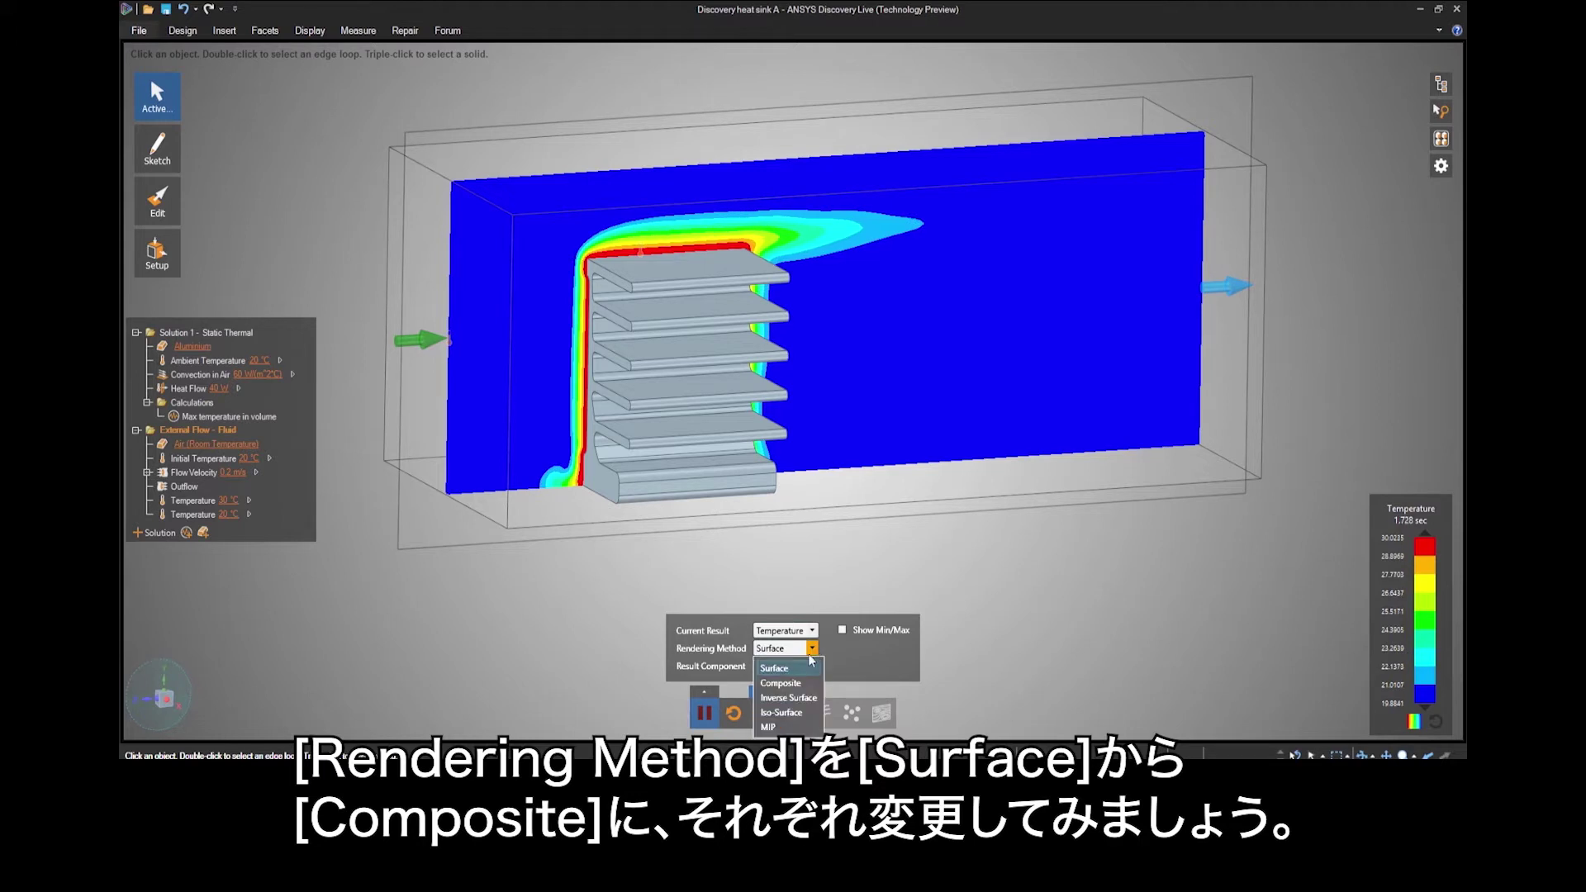
click(796, 677)
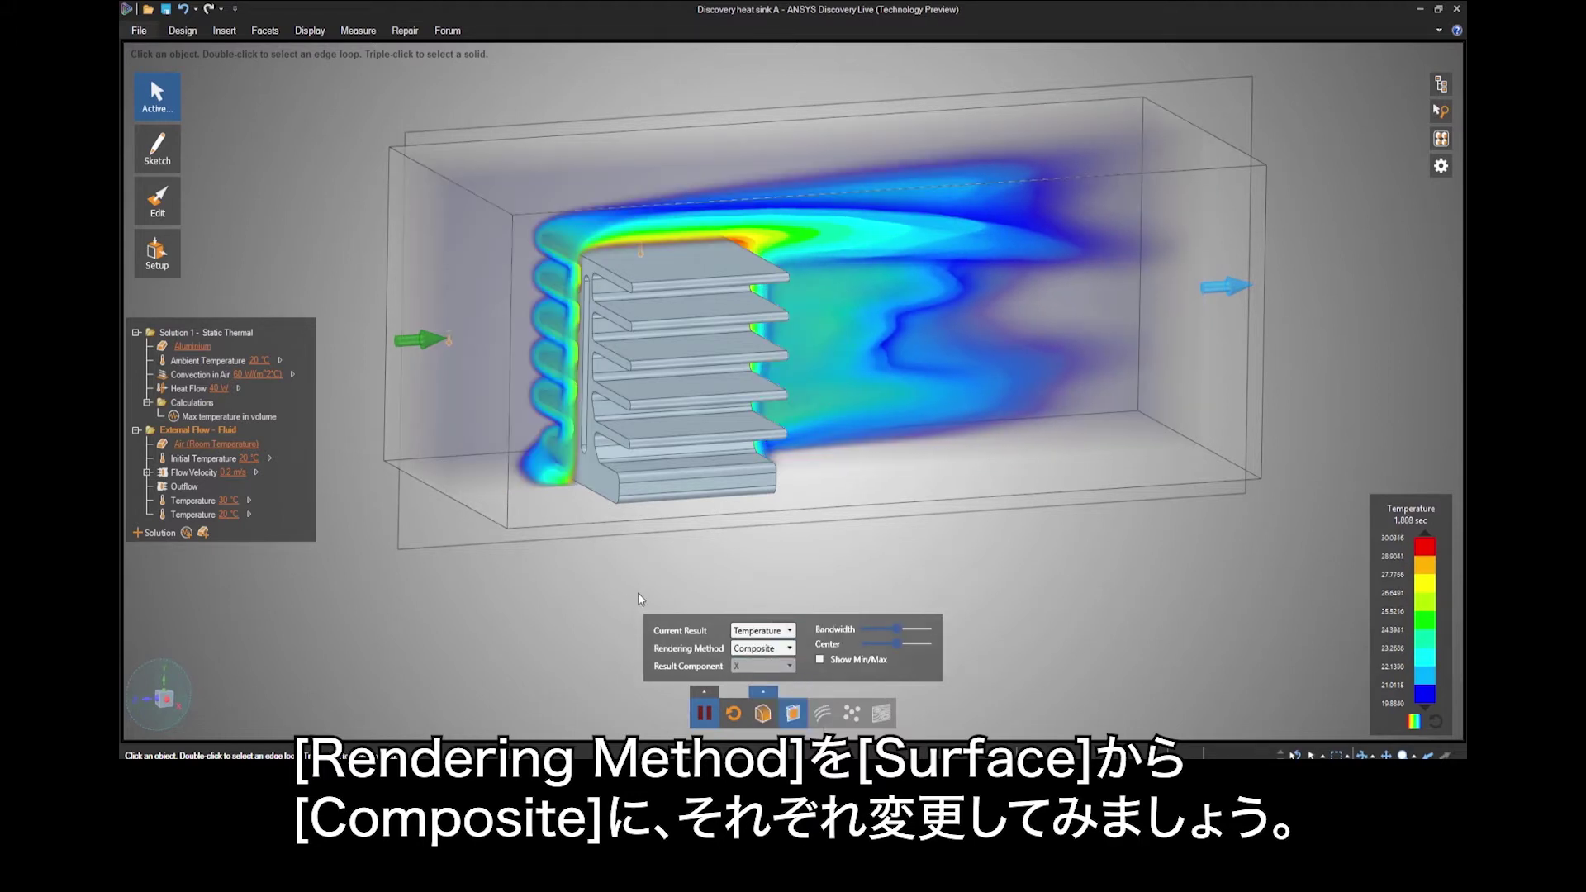
Step: Set the result legend to a smooth colour gradient
click(1409, 724)
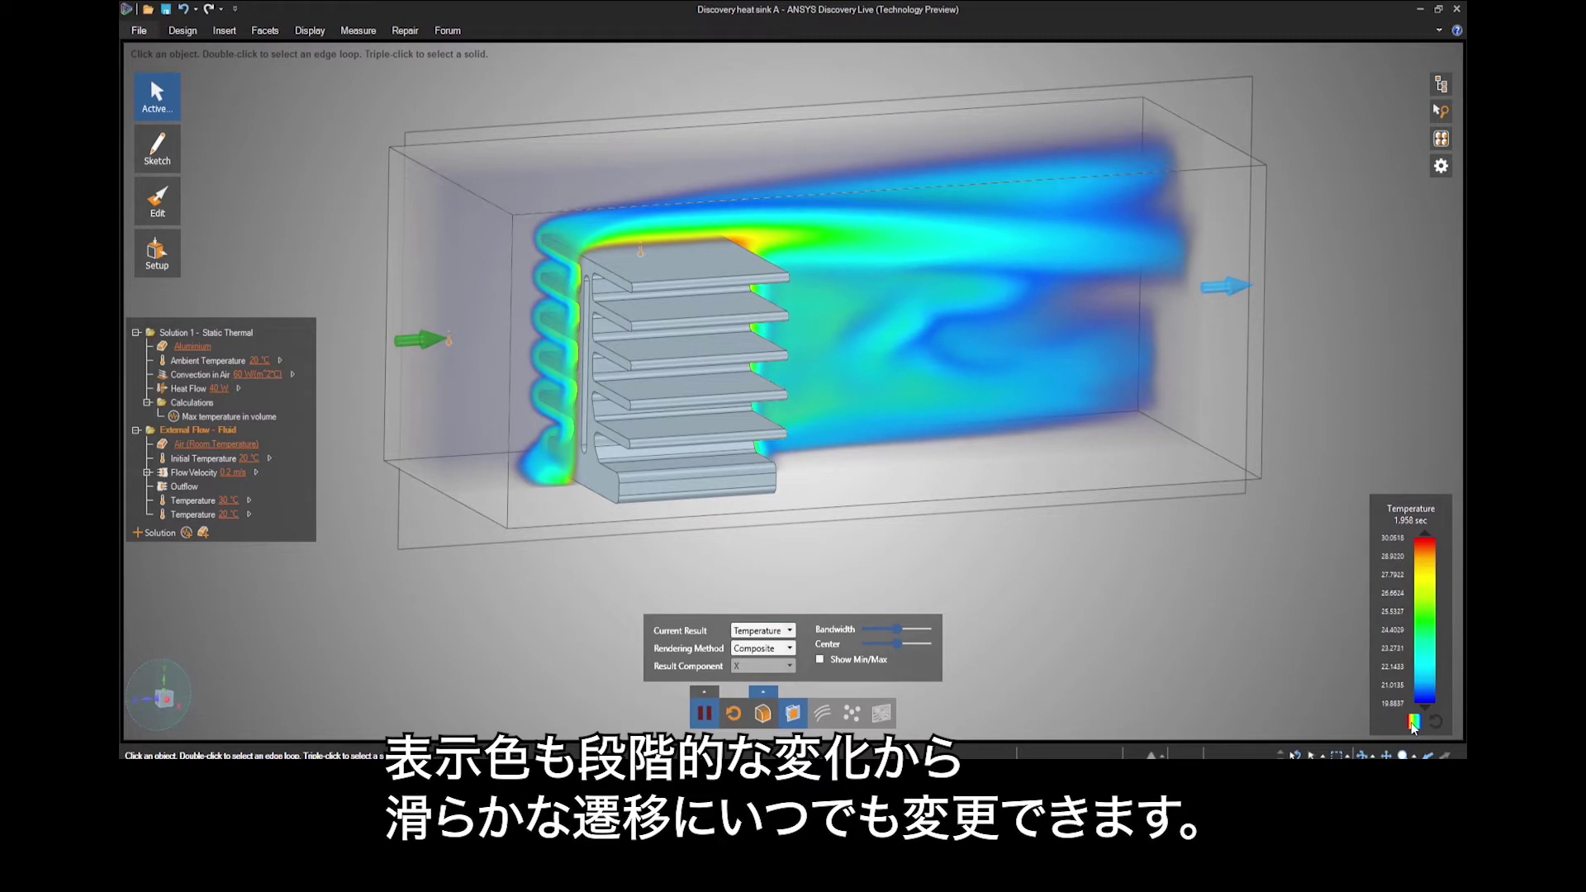
click(1414, 723)
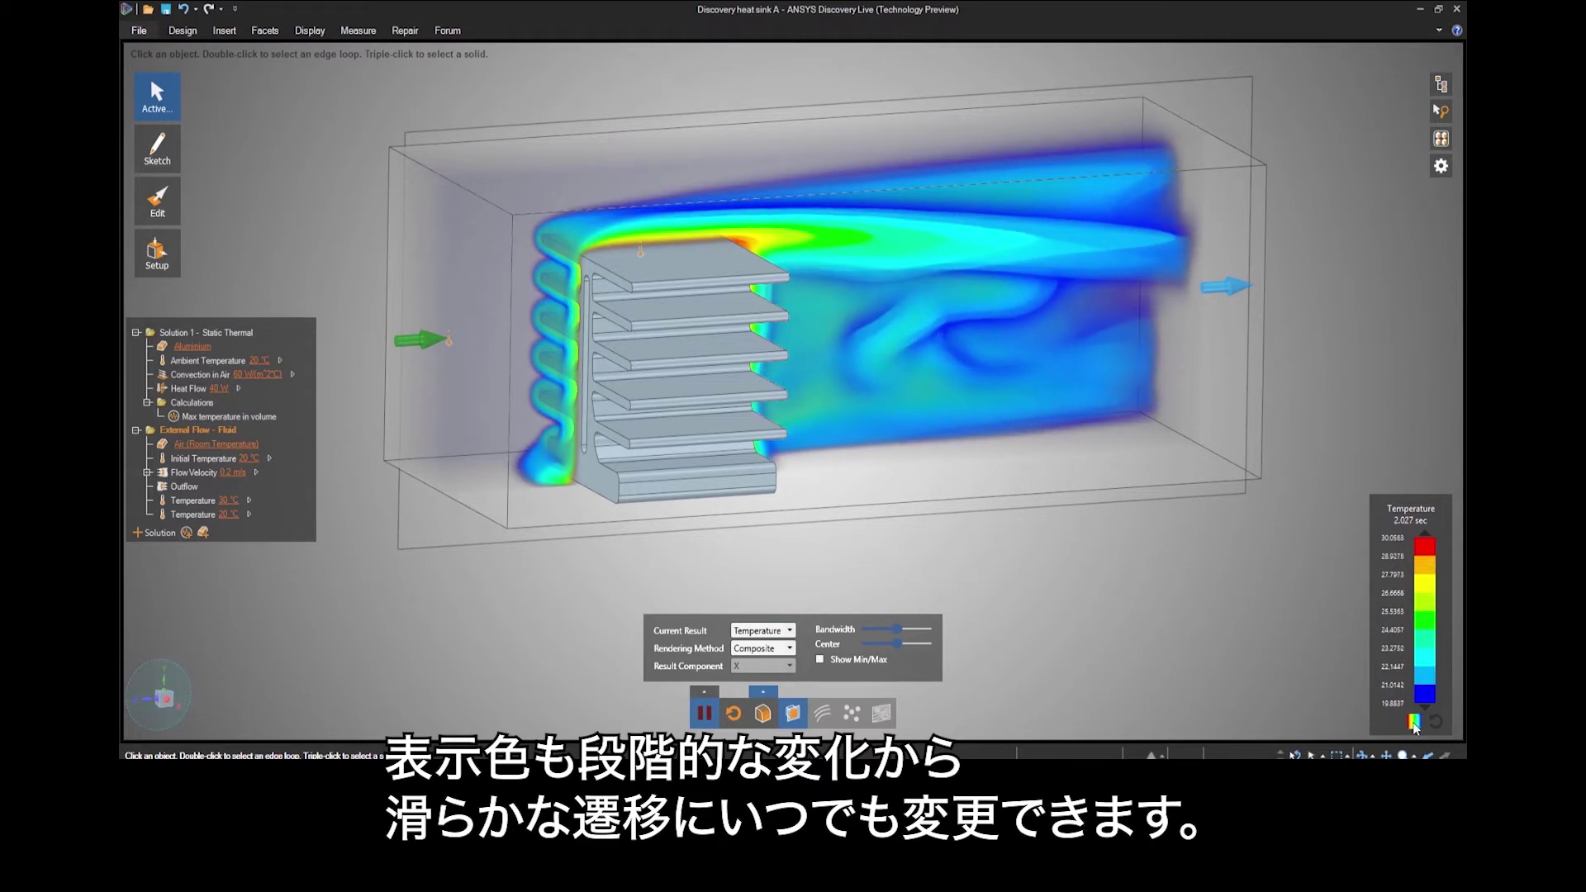
click(1414, 723)
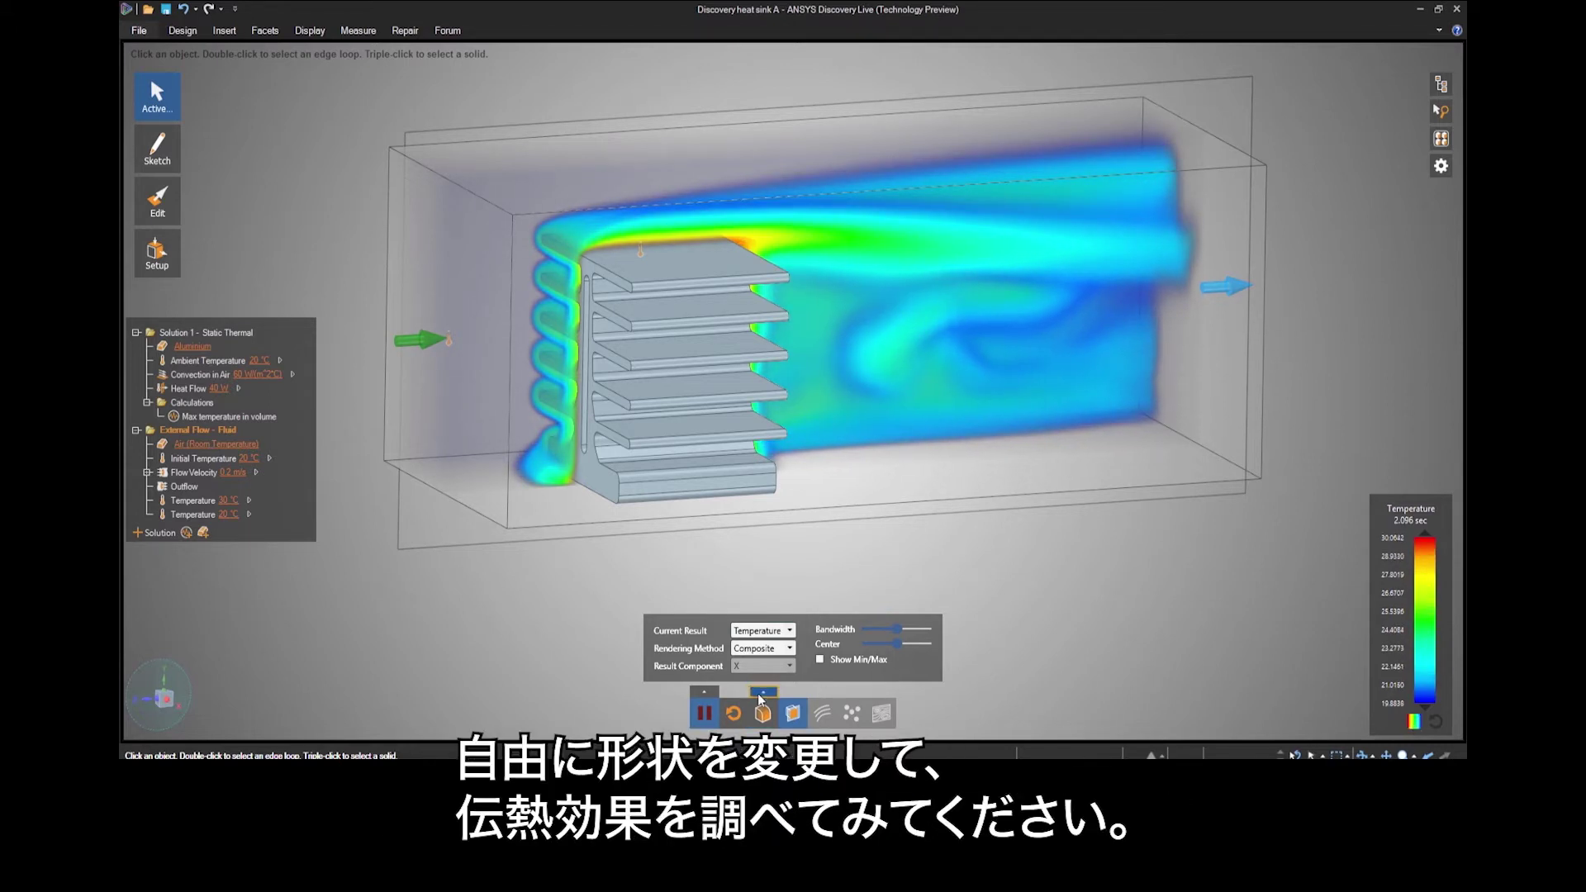
Step: Add Gravity to the external flow study and set Flow Velocity to 0
right_click(348, 491)
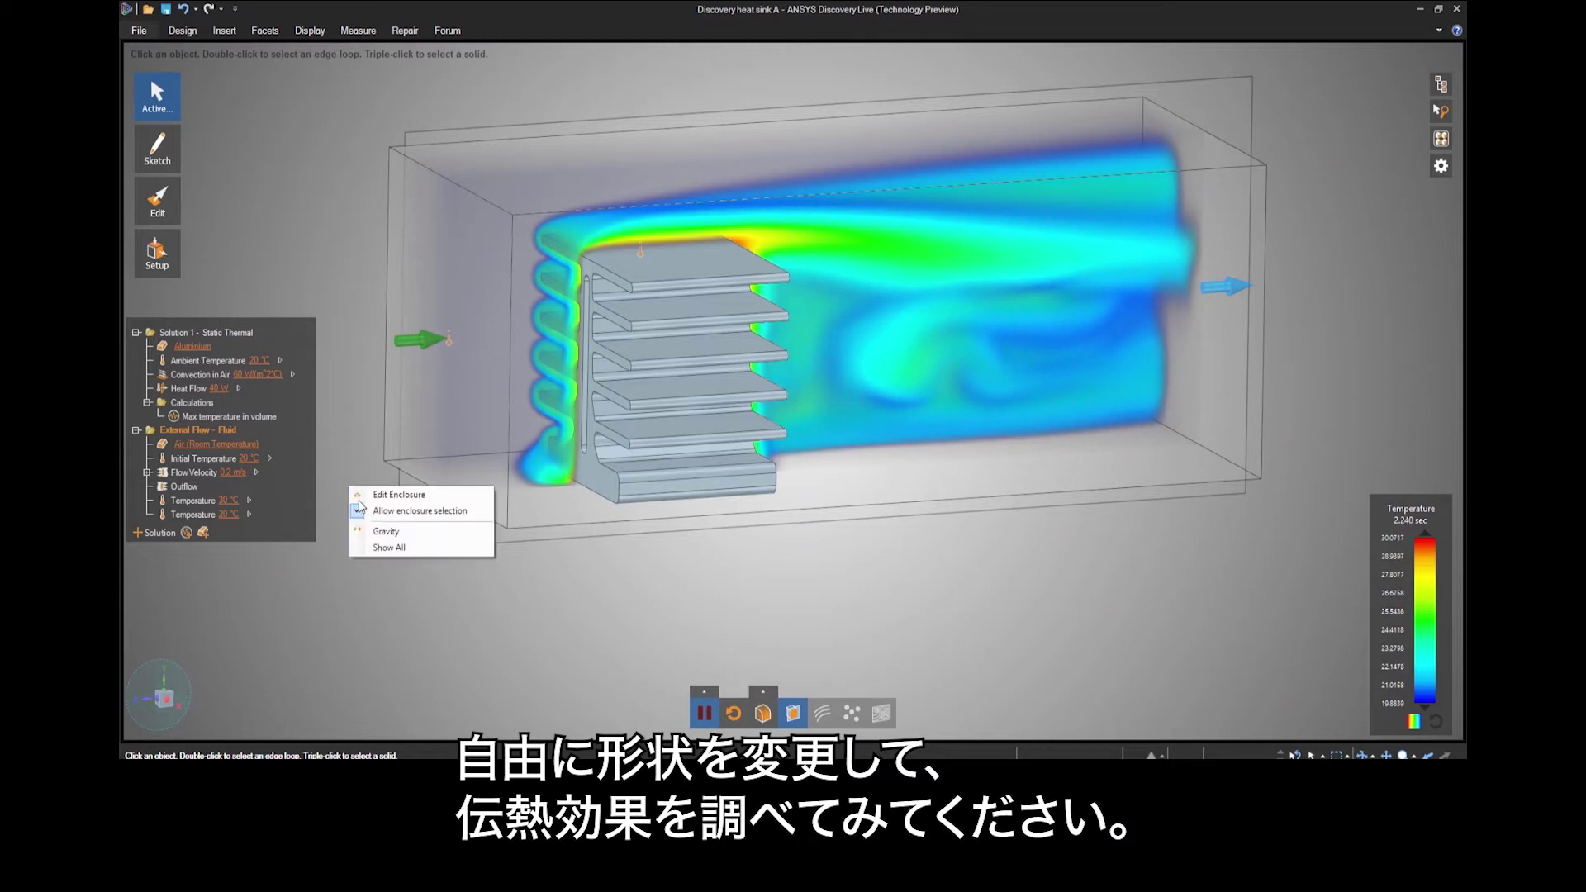
click(384, 531)
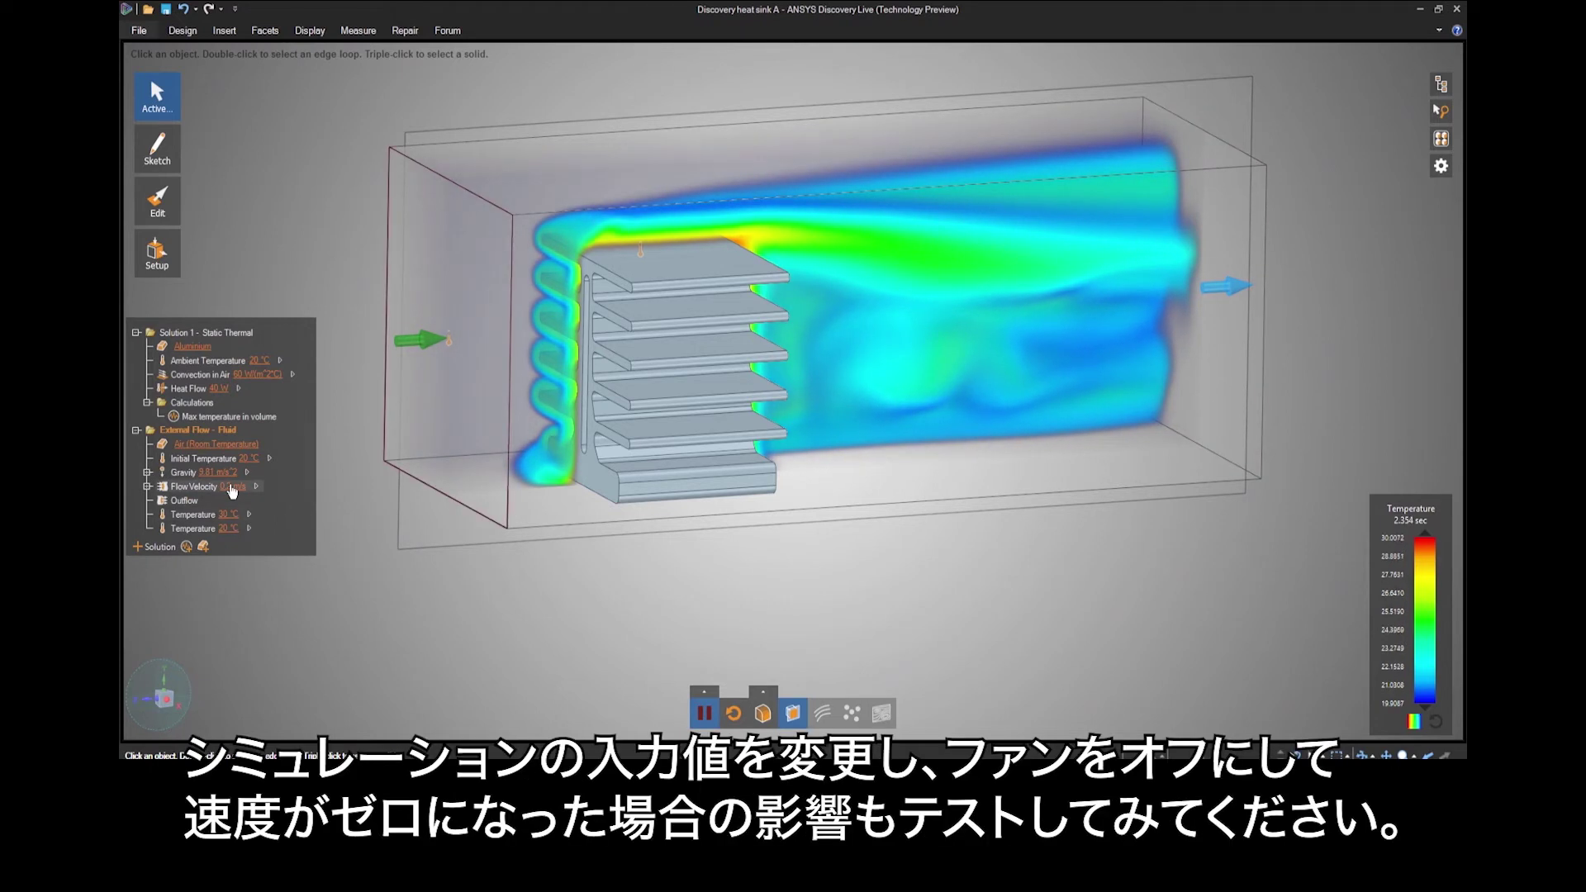
click(264, 487)
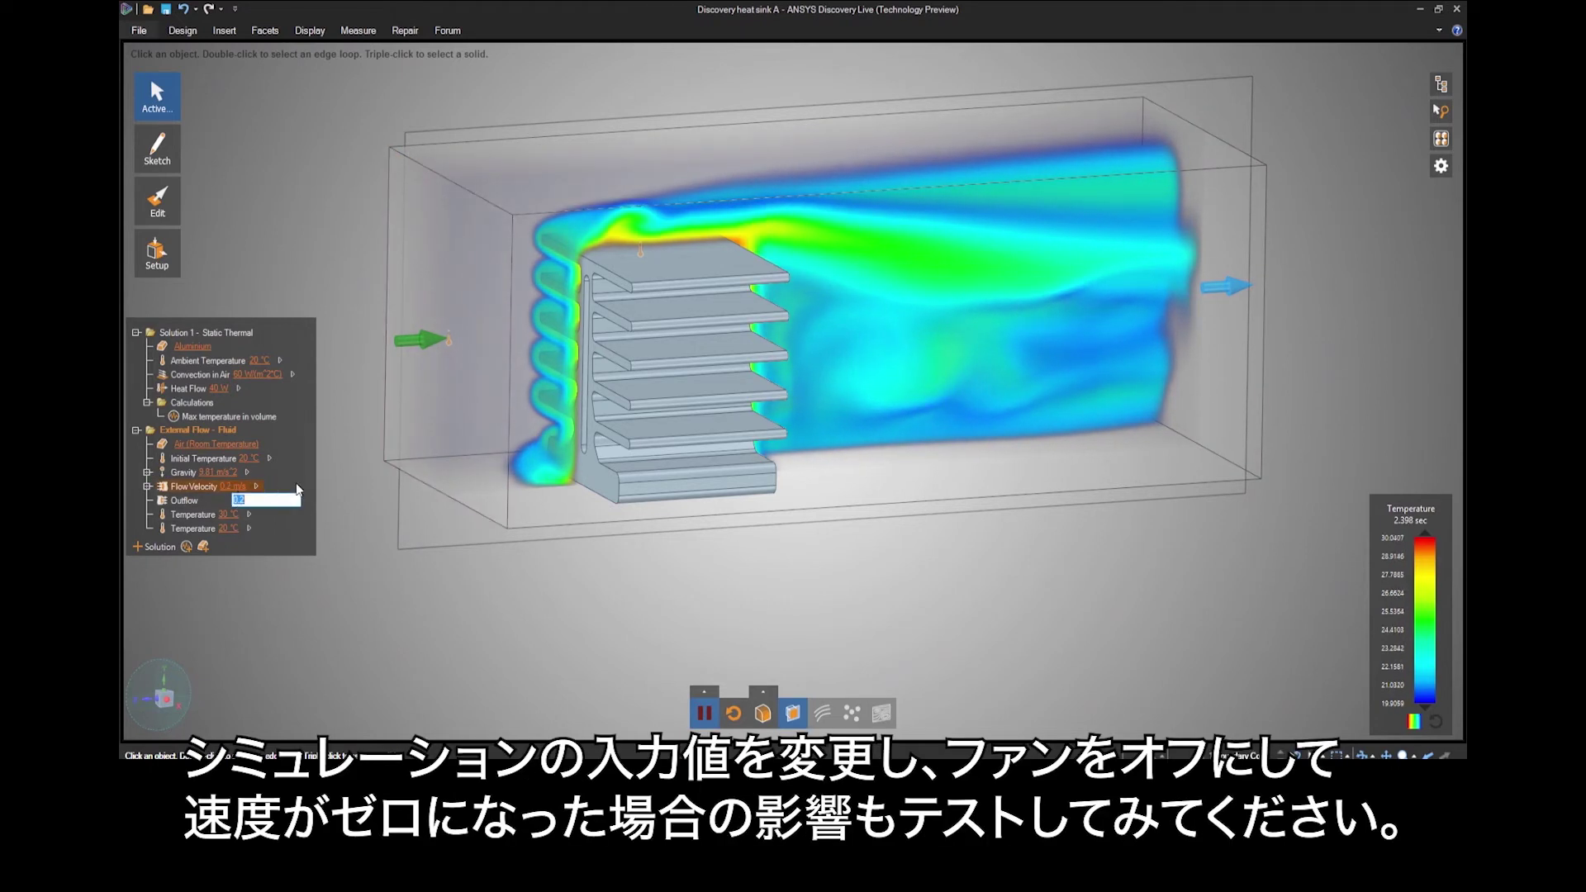
text(0)
key(Return)
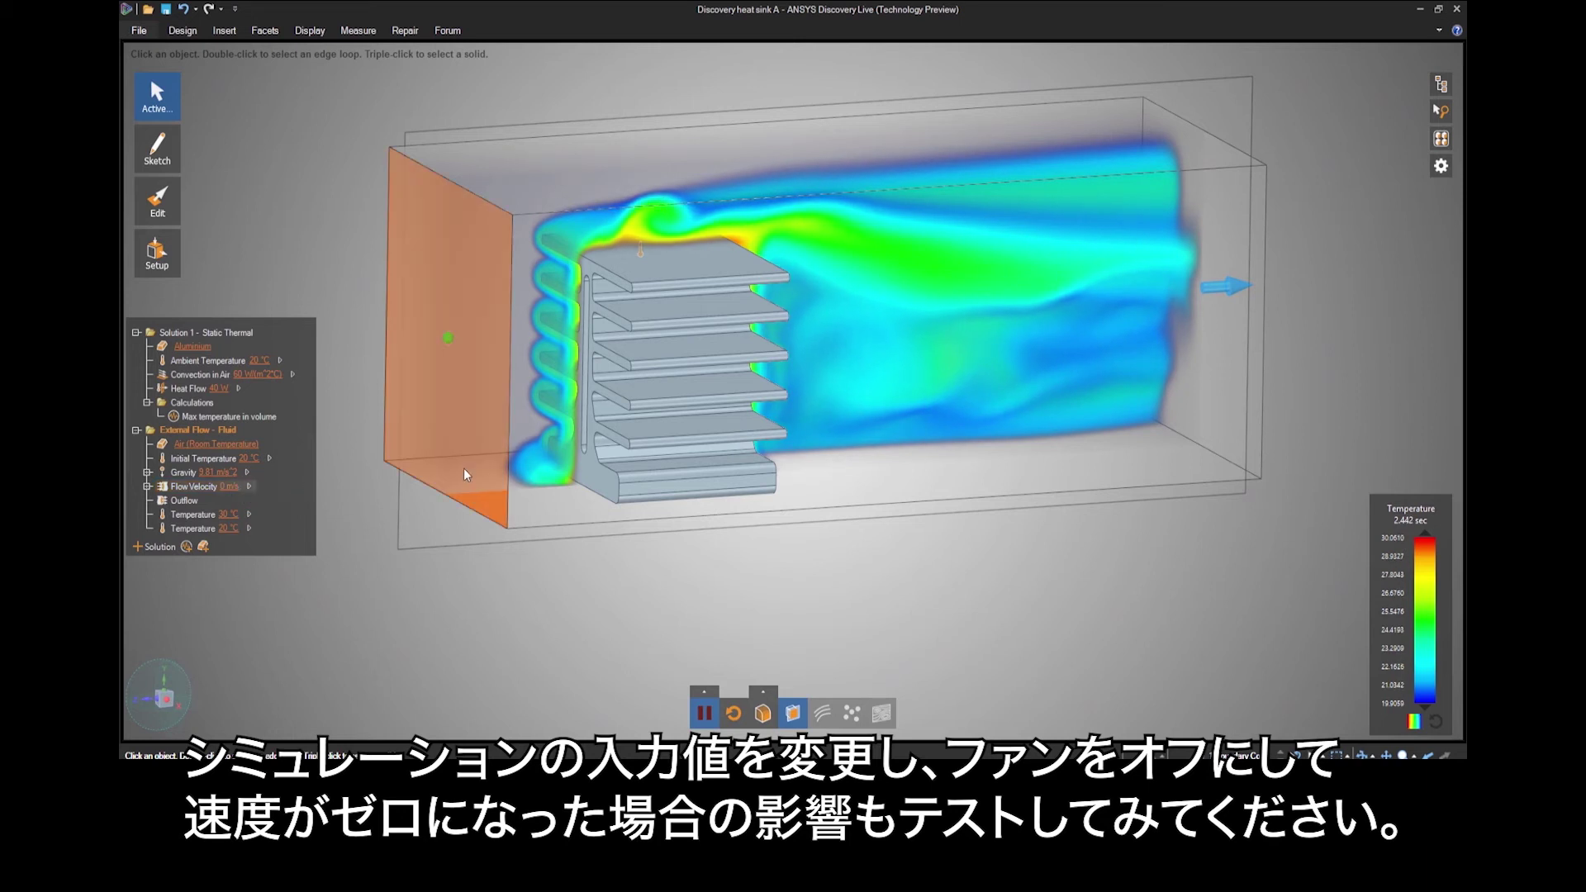